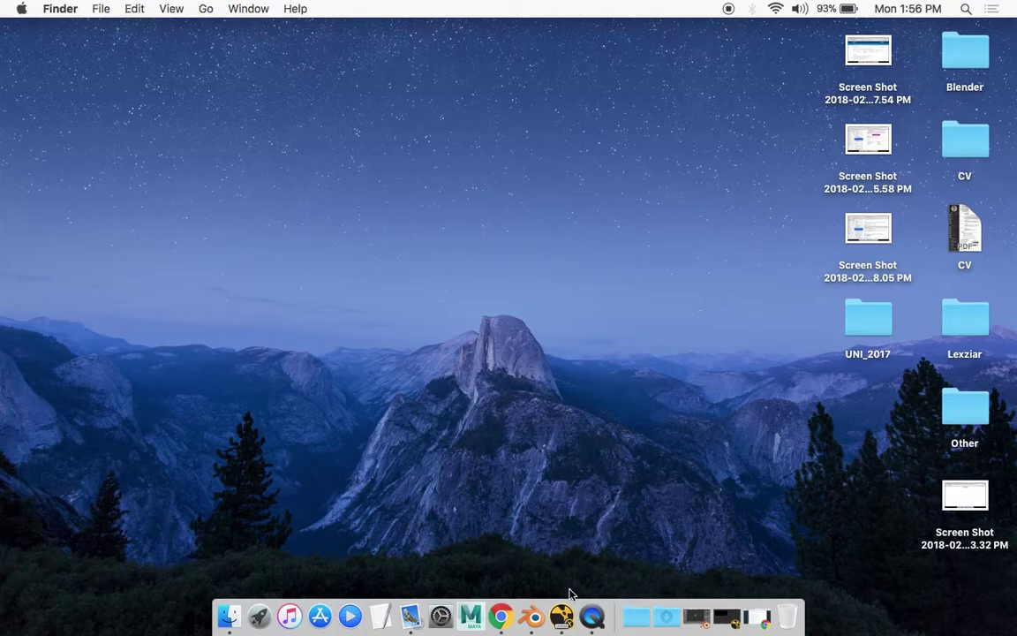
- Bring the NukeX 11.1 window to the front from the Dock
click(565, 622)
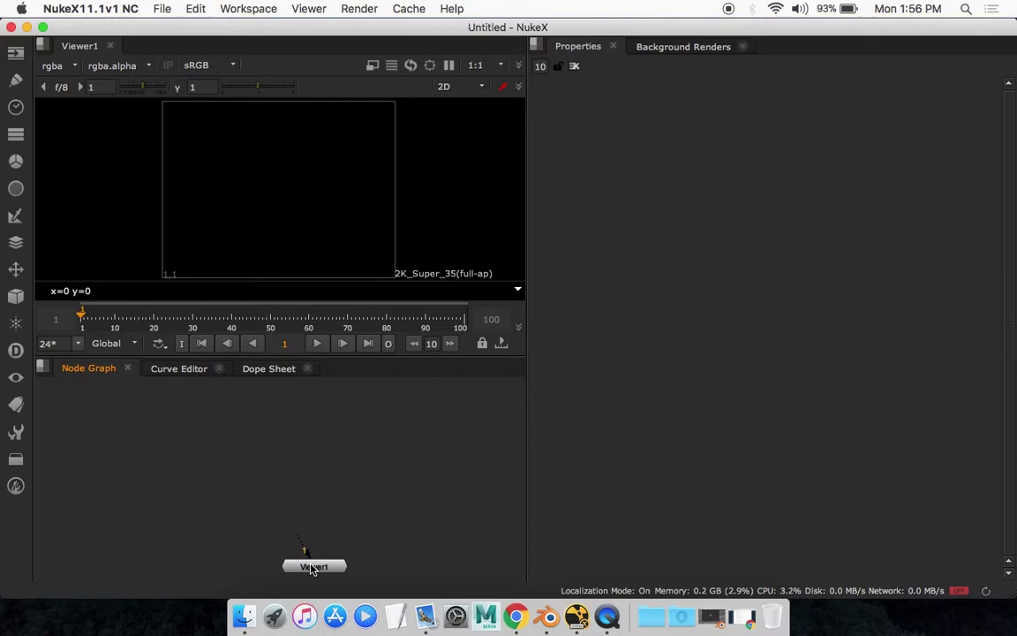
- Reposition the Viewer1 node toward the centre of the empty Node Graph
drag(311, 568, 406, 563)
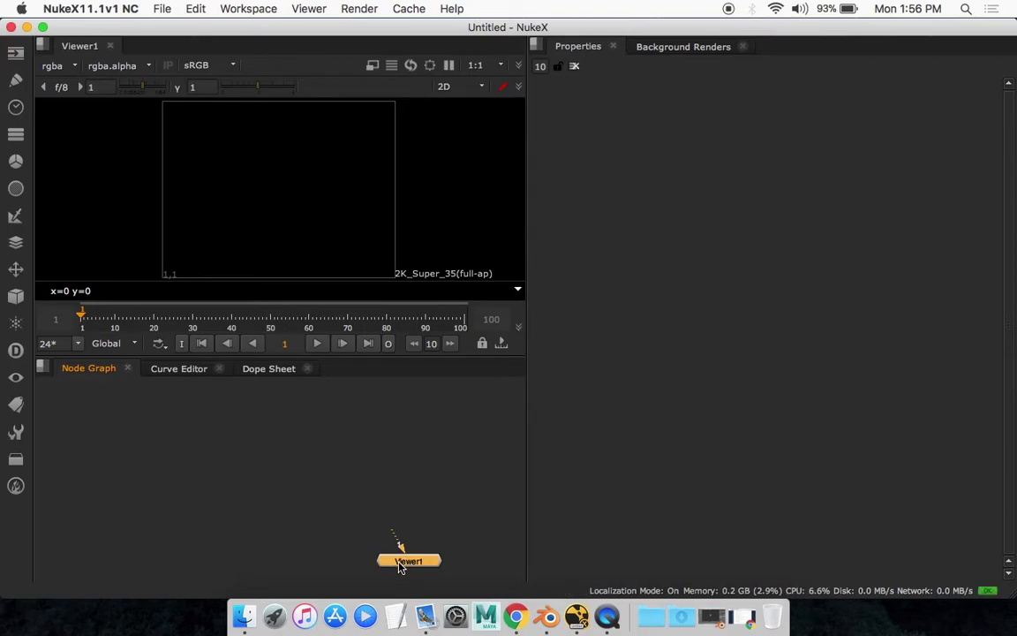
mouse_move(398, 566)
mouse_down()
mouse_move(371, 564)
mouse_move(336, 533)
mouse_move(399, 522)
mouse_move(481, 537)
mouse_move(331, 536)
mouse_move(393, 566)
mouse_up()
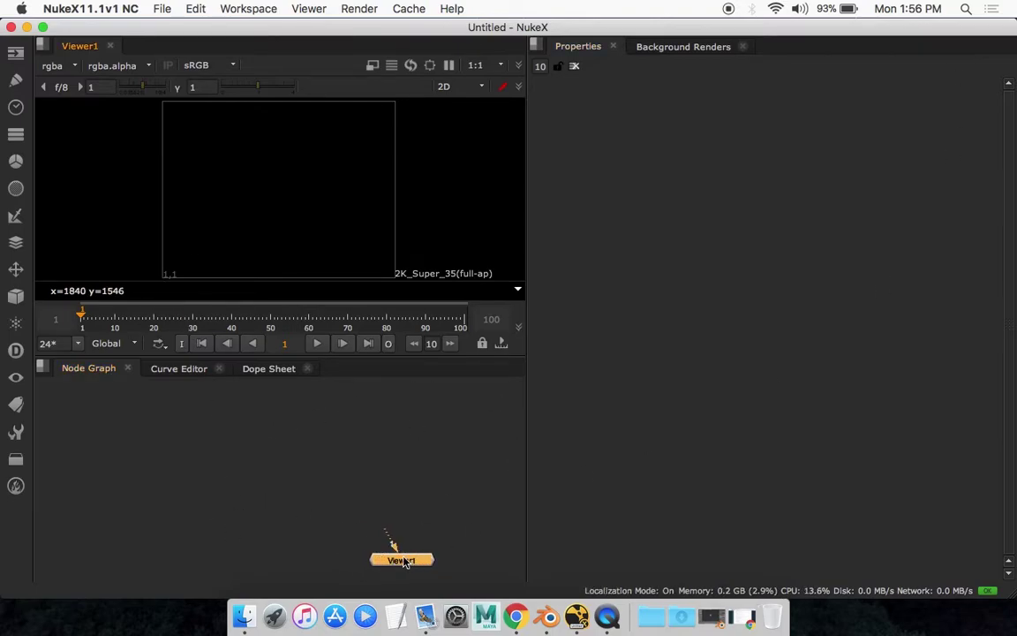
- Import Sequence 02_1.mp4 from Downloads as Read1 and wire it to Viewer1
drag(403, 561, 402, 570)
click(681, 617)
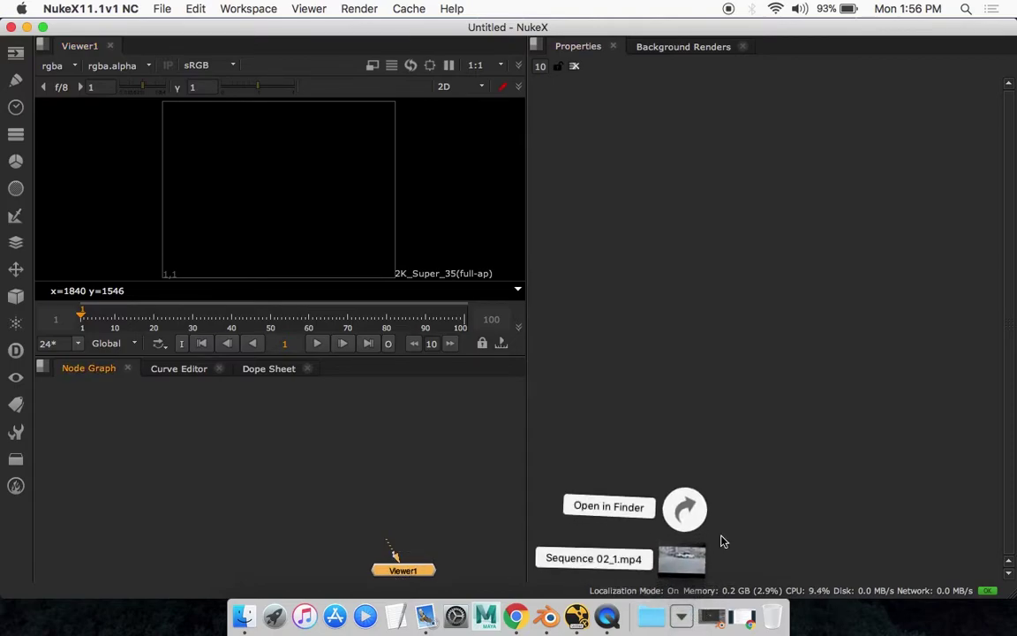
drag(668, 564, 204, 453)
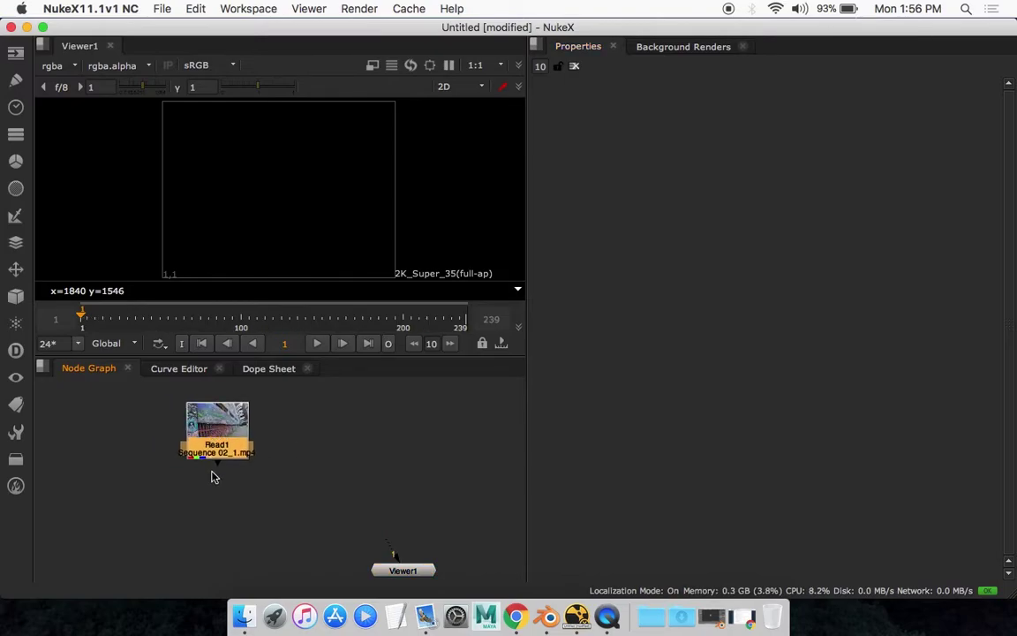
drag(215, 468, 402, 570)
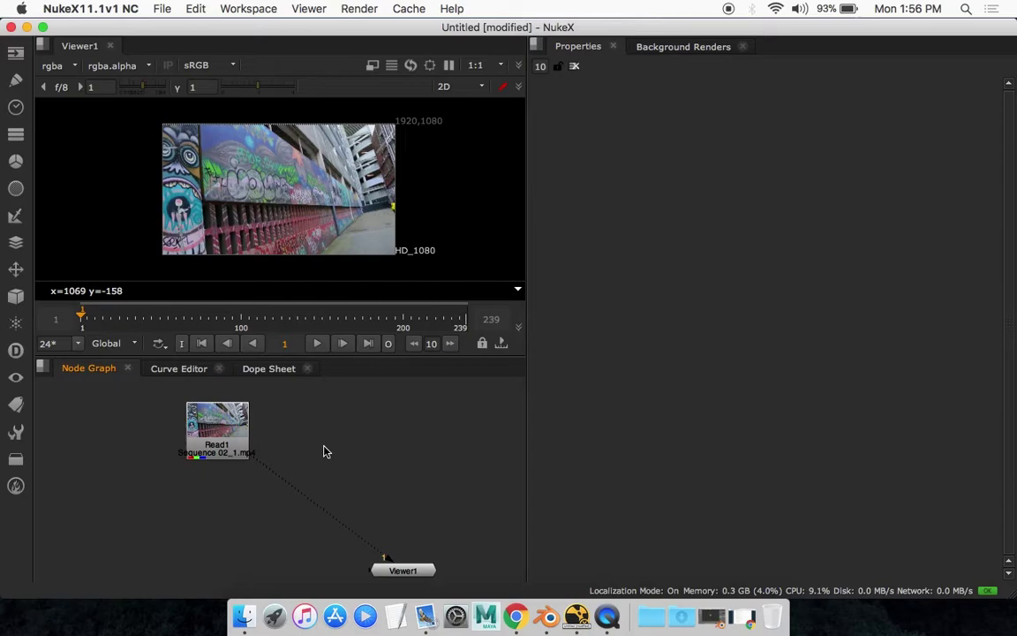
- Add a CameraTracker node via the 'cam' search and drop it onto the Read1–Viewer1 pipe
key(Tab)
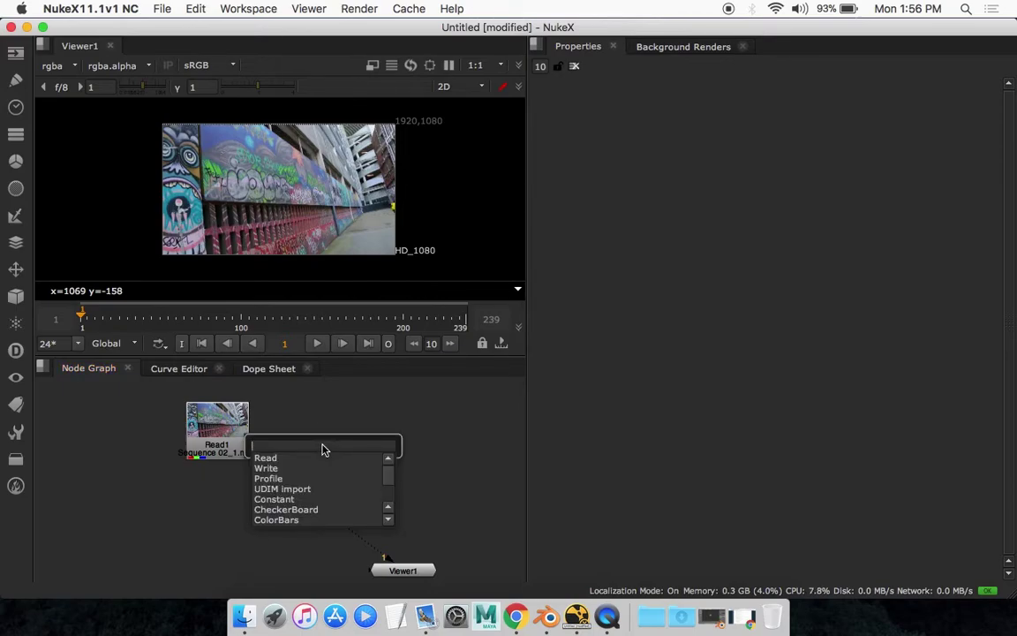
text(camera)
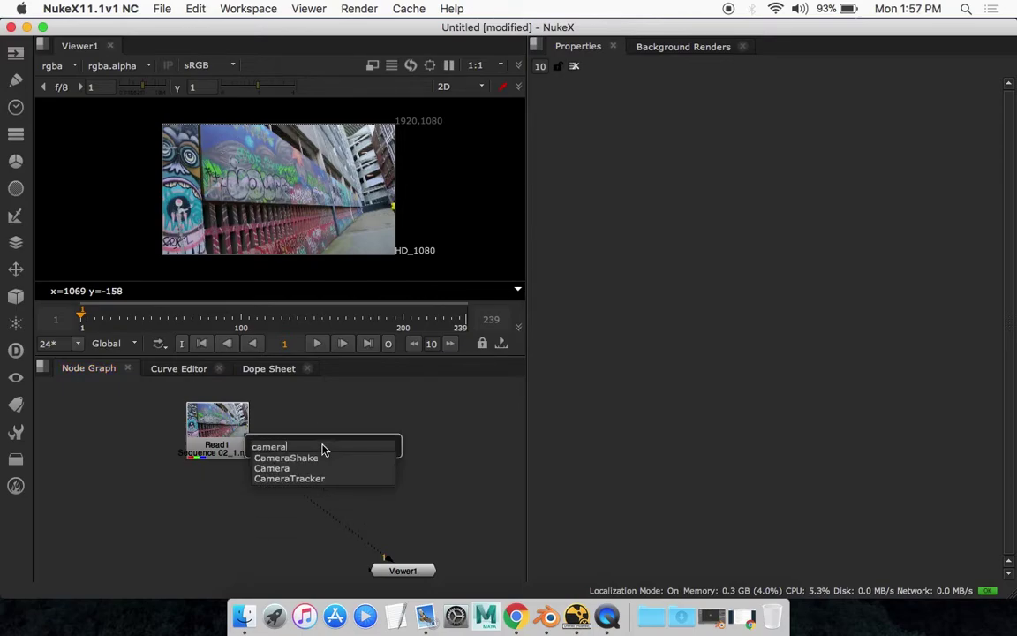
click(295, 479)
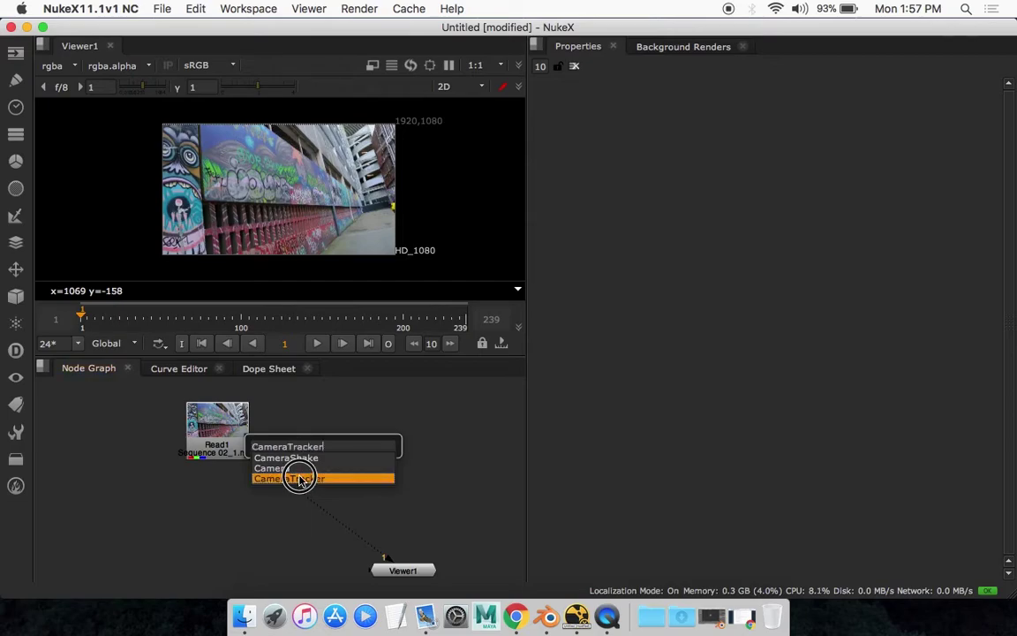
click(322, 445)
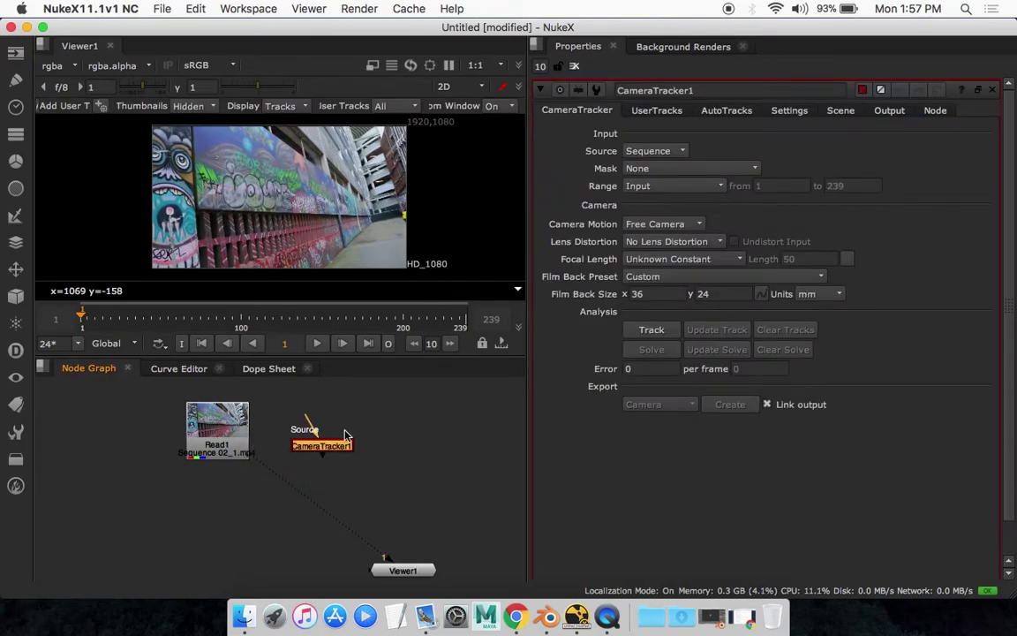
drag(322, 446, 321, 511)
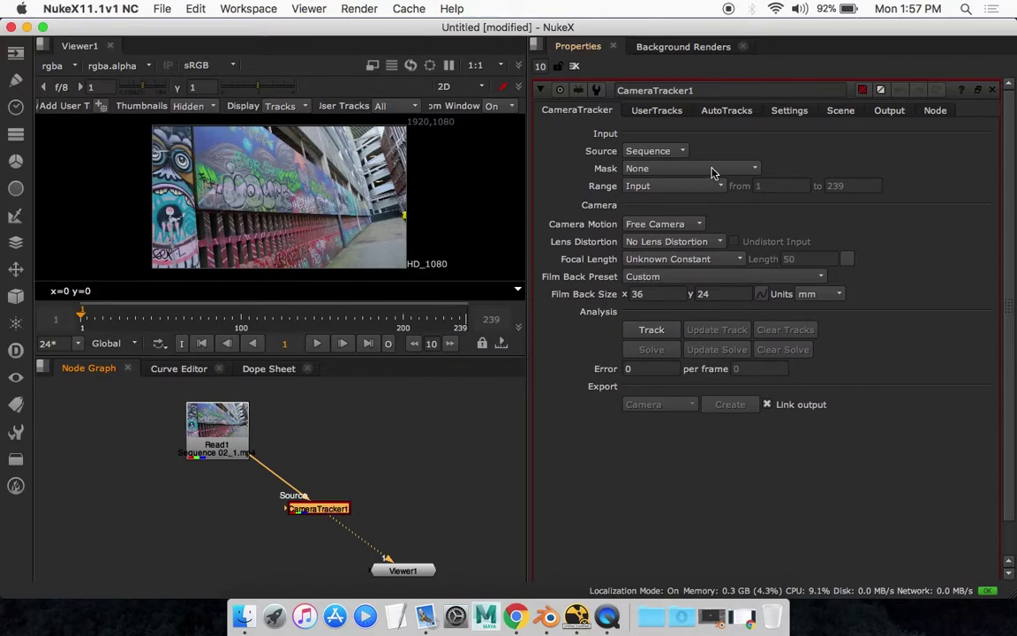
click(655, 113)
click(724, 110)
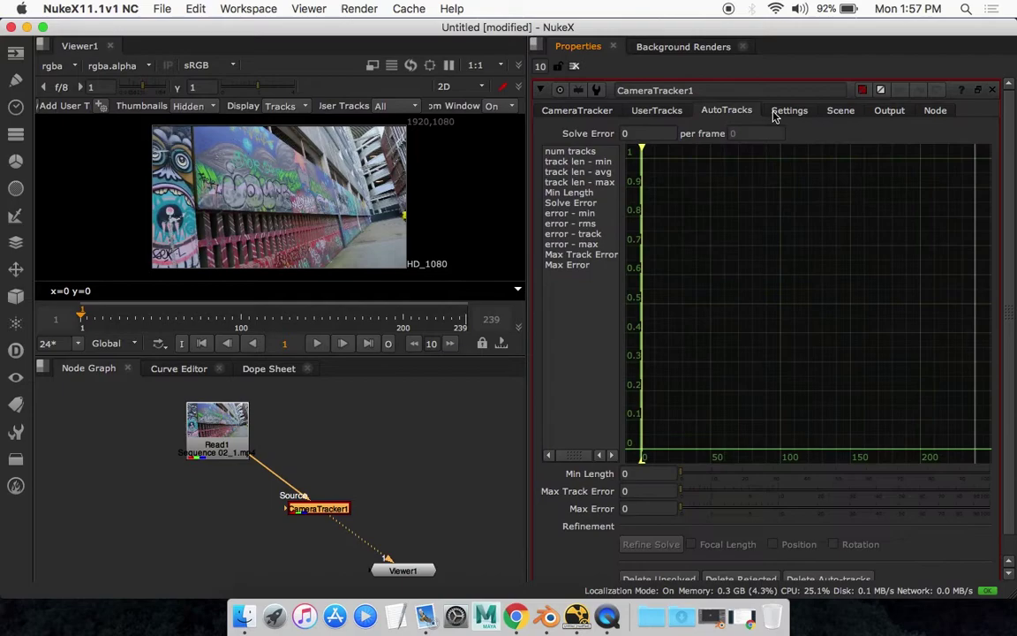
click(777, 115)
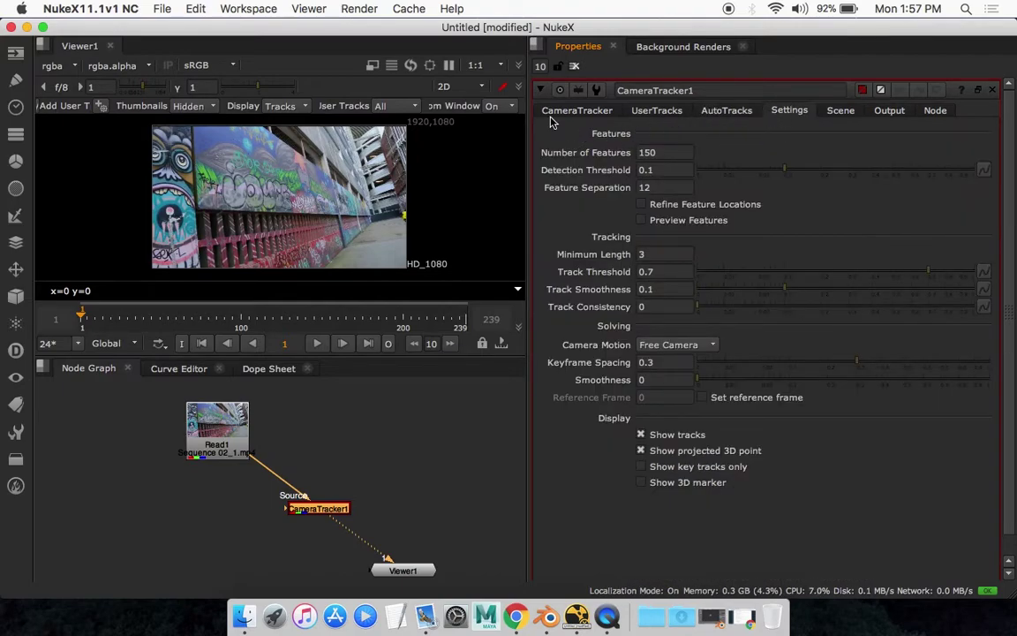
click(578, 112)
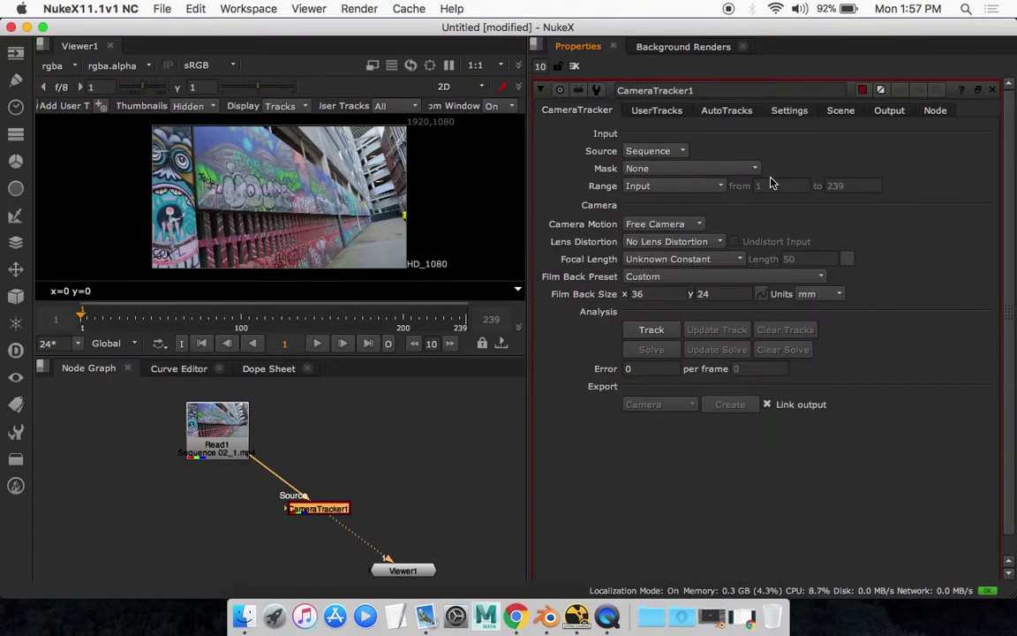
click(660, 228)
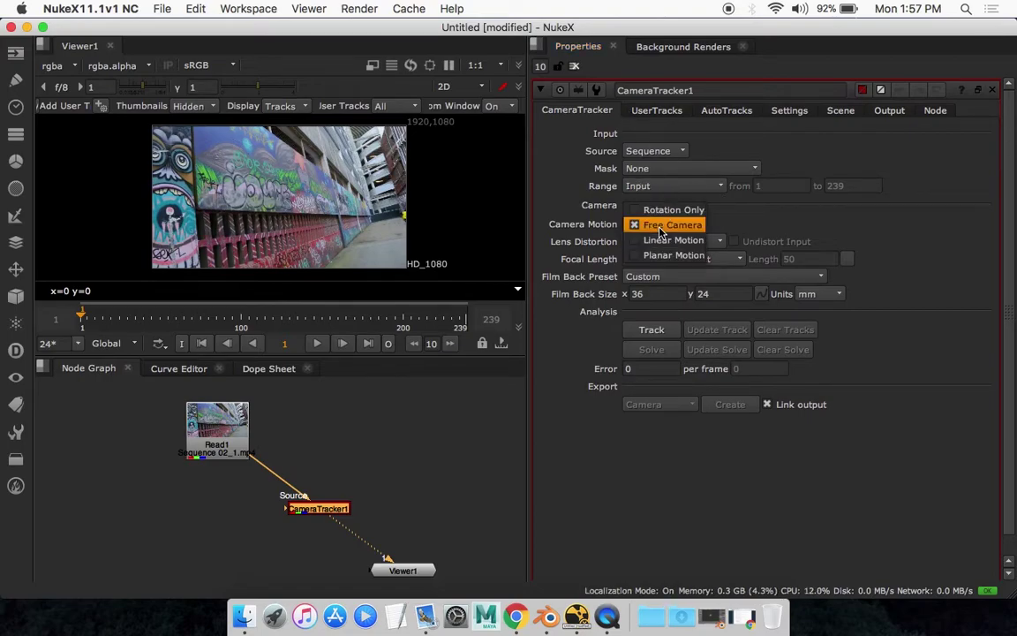
click(660, 228)
click(671, 241)
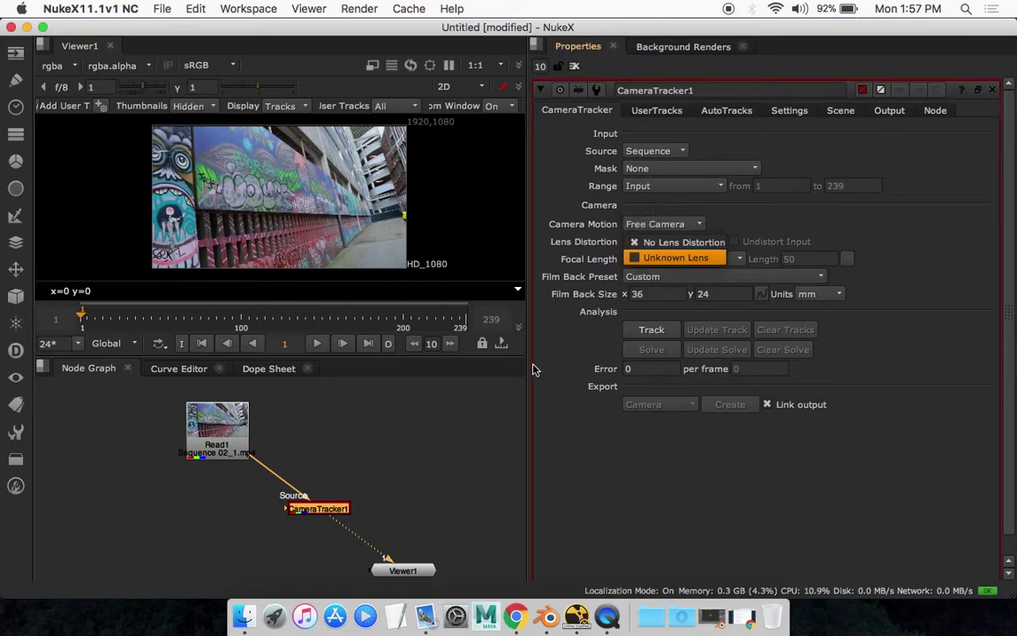
click(675, 242)
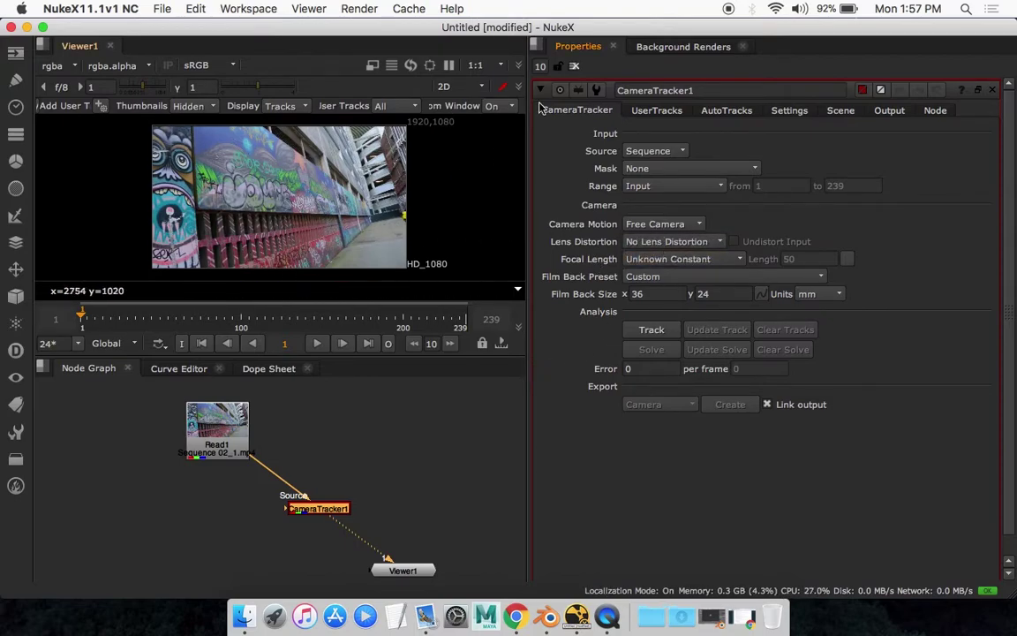
click(658, 277)
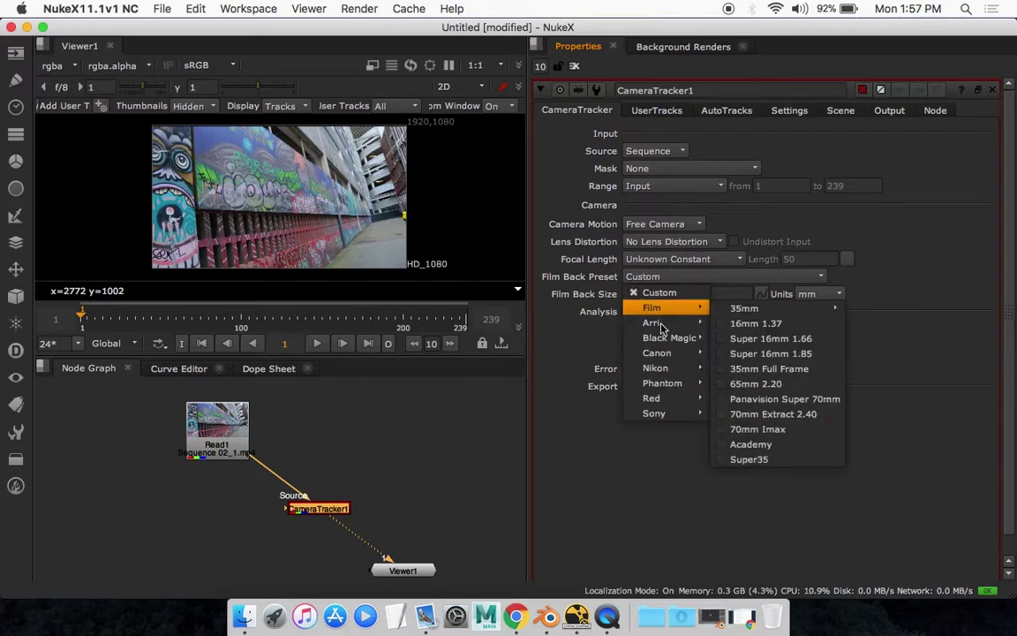
click(572, 349)
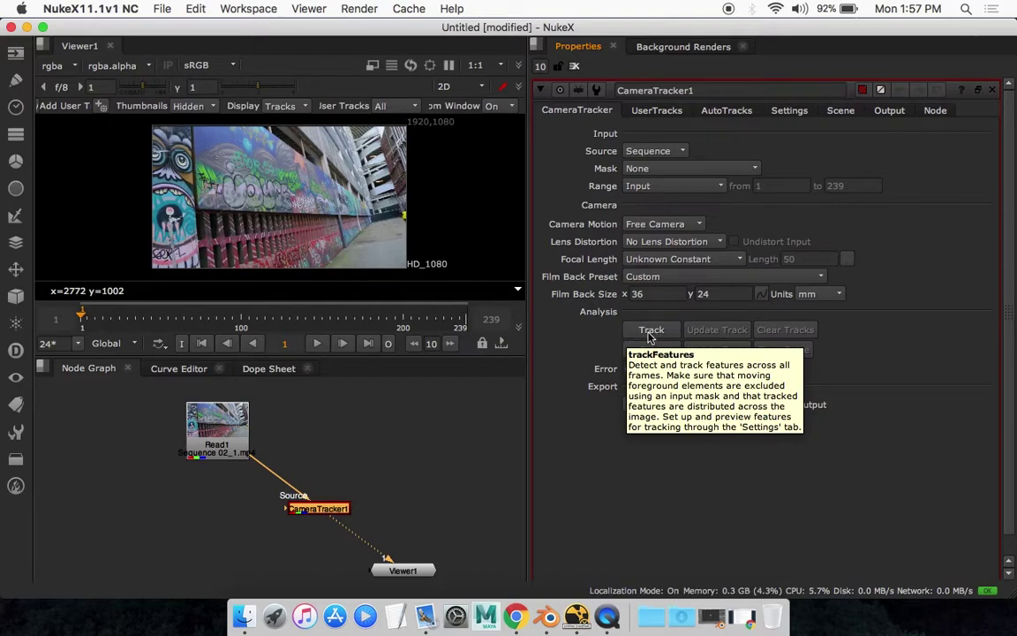
- Track the footage, solve the camera, and confirm the 2.74 solve error
click(650, 332)
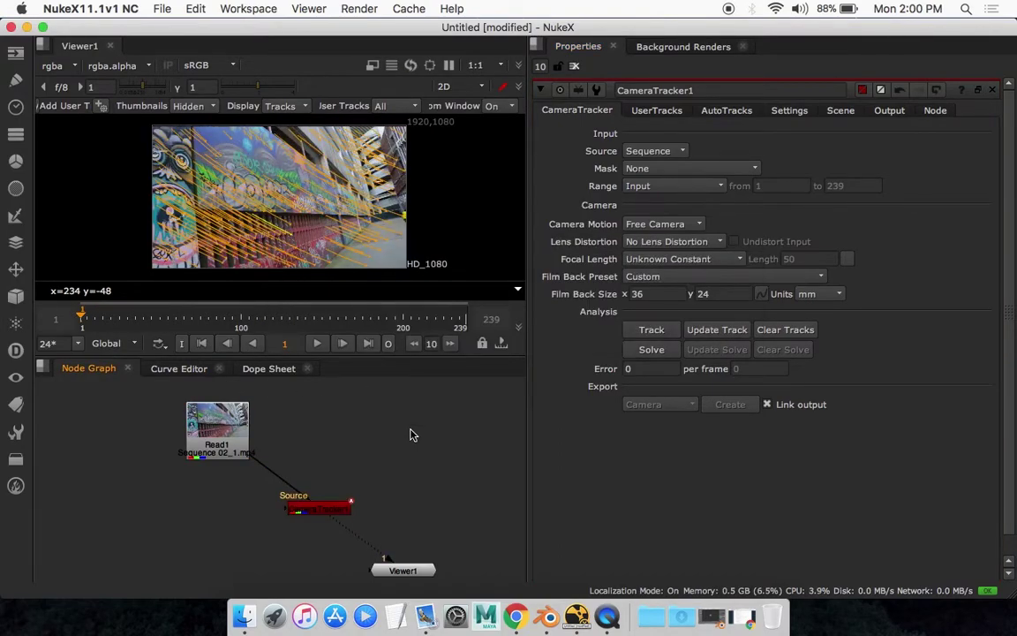
click(650, 350)
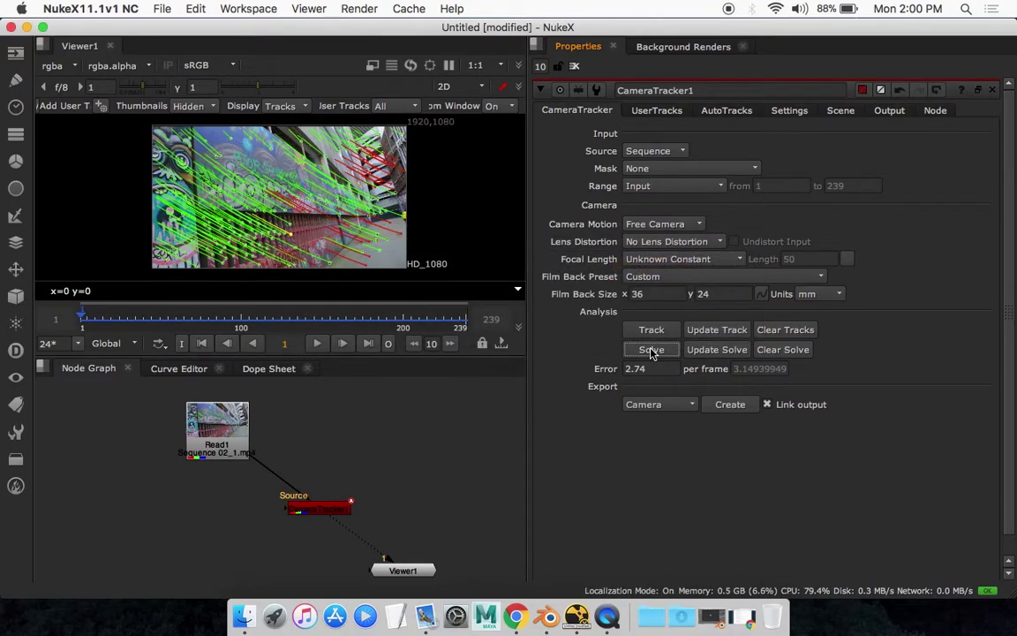
click(654, 368)
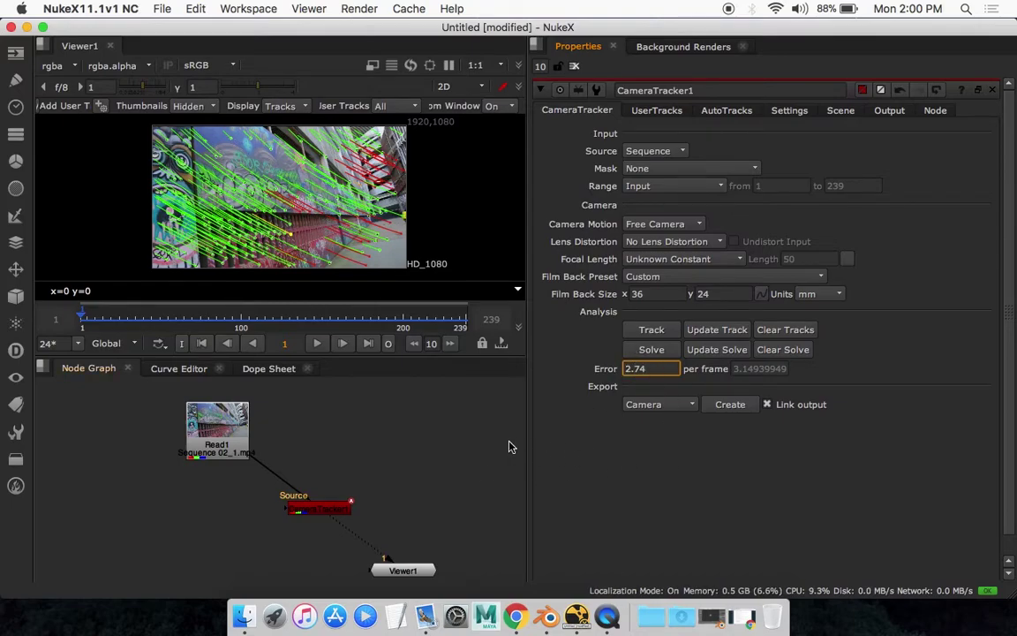
click(604, 462)
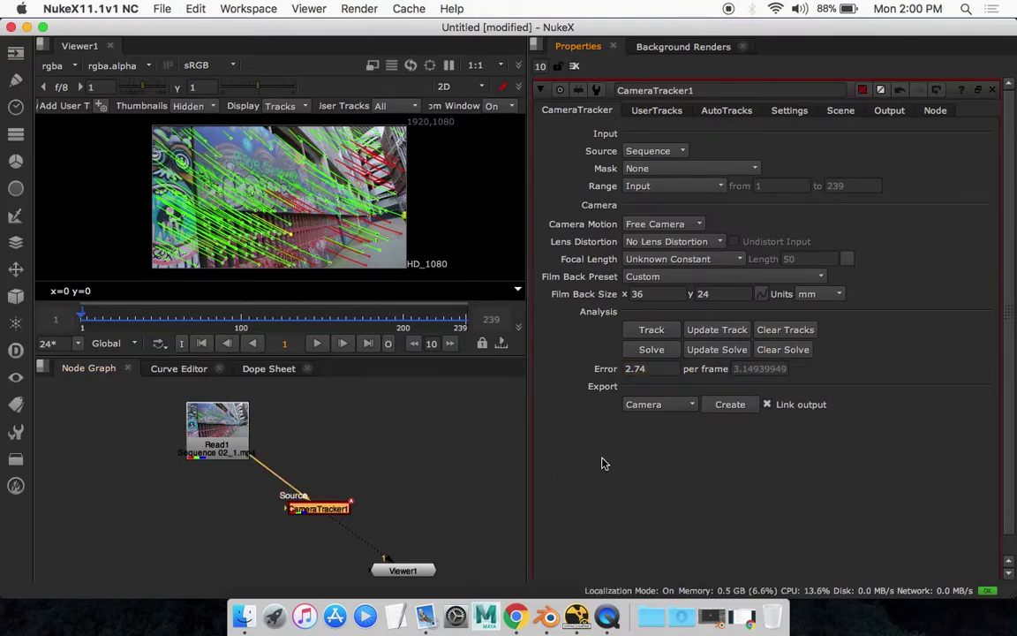
- At frame 42, select the road-surface tracks and set them as the ground plane
click(164, 318)
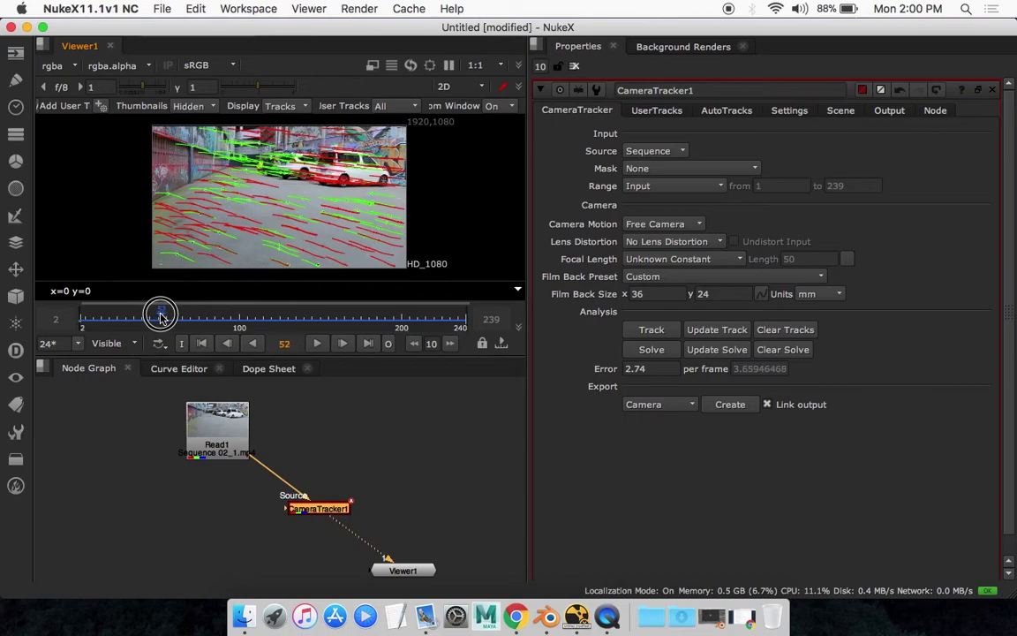
drag(162, 318, 146, 314)
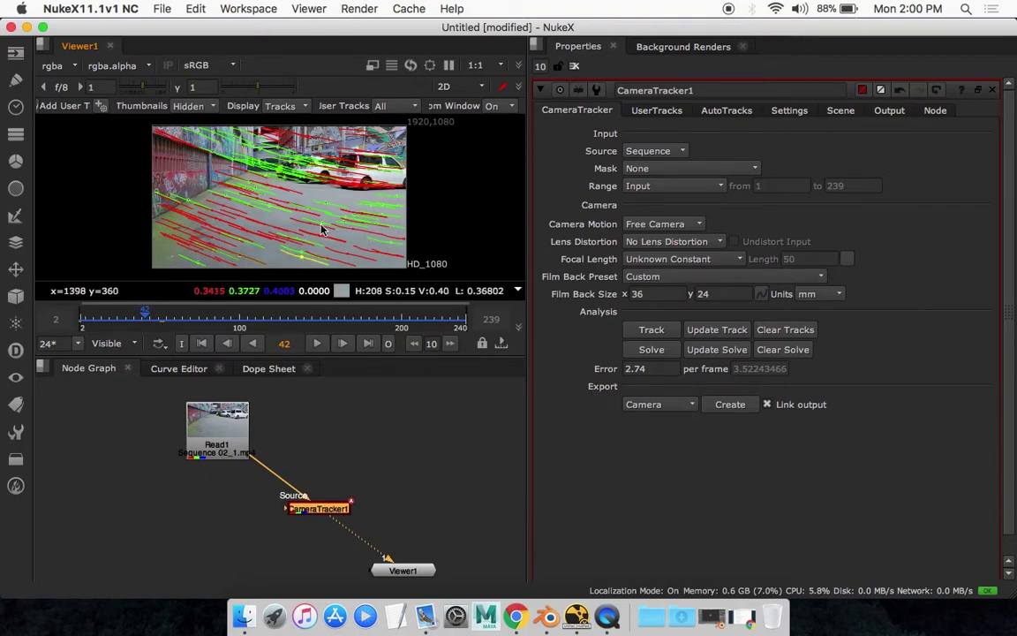
drag(280, 263, 408, 190)
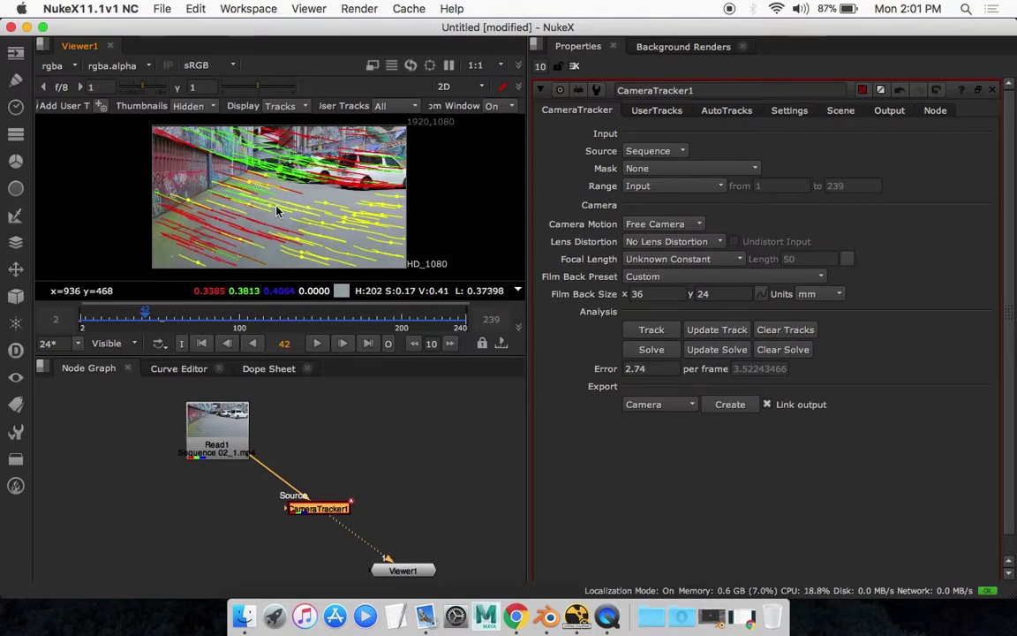
right_click(277, 210)
mouse_move(324, 281)
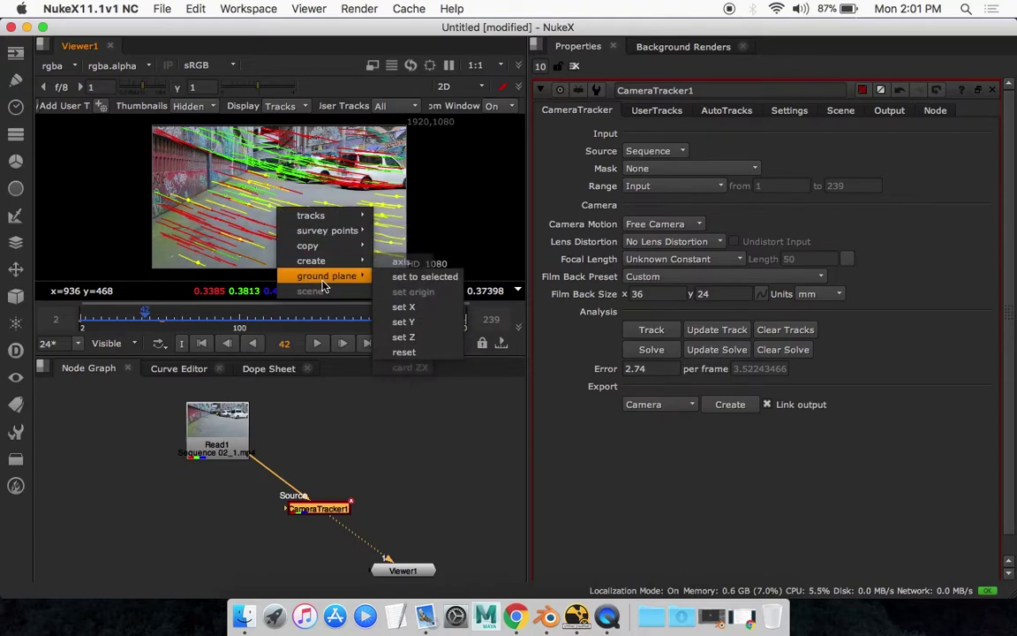
click(415, 276)
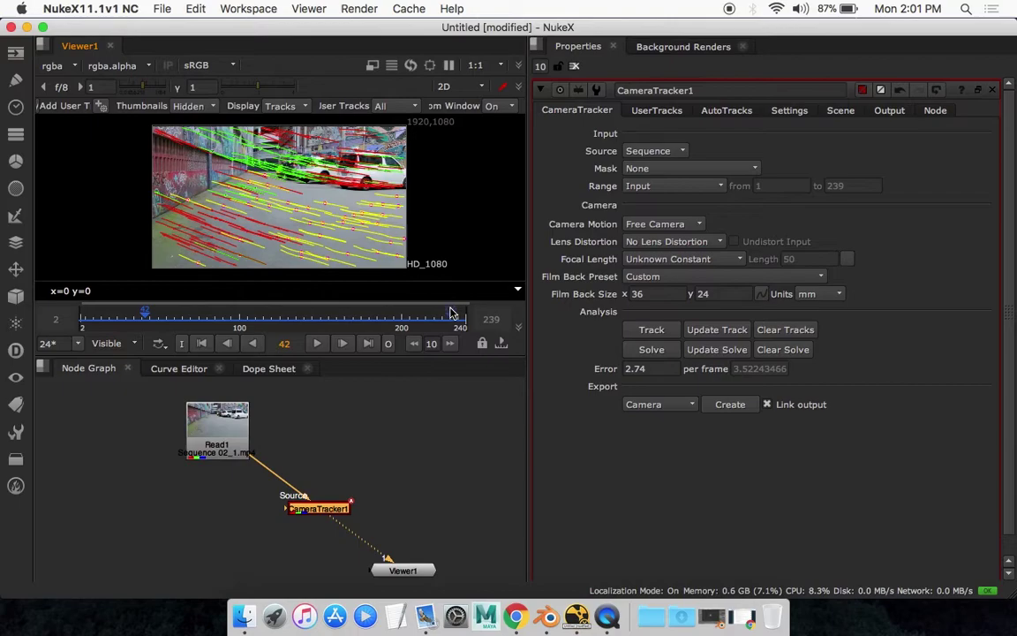
- Export a Scene from CameraTracker1 to create Camera1 and point-cloud nodes, then move Camera1 upward
click(681, 408)
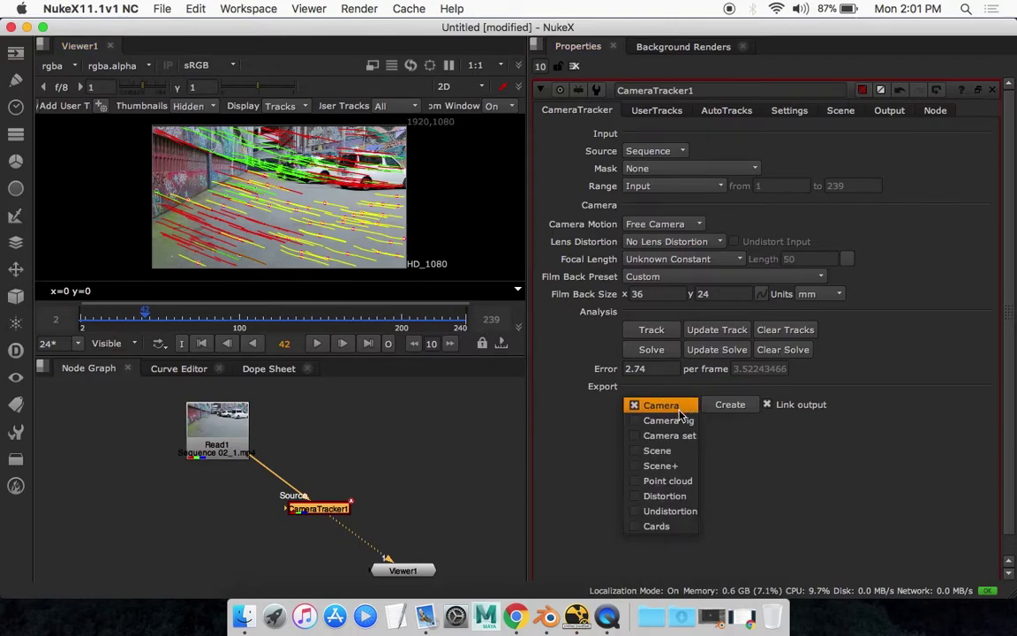
click(670, 452)
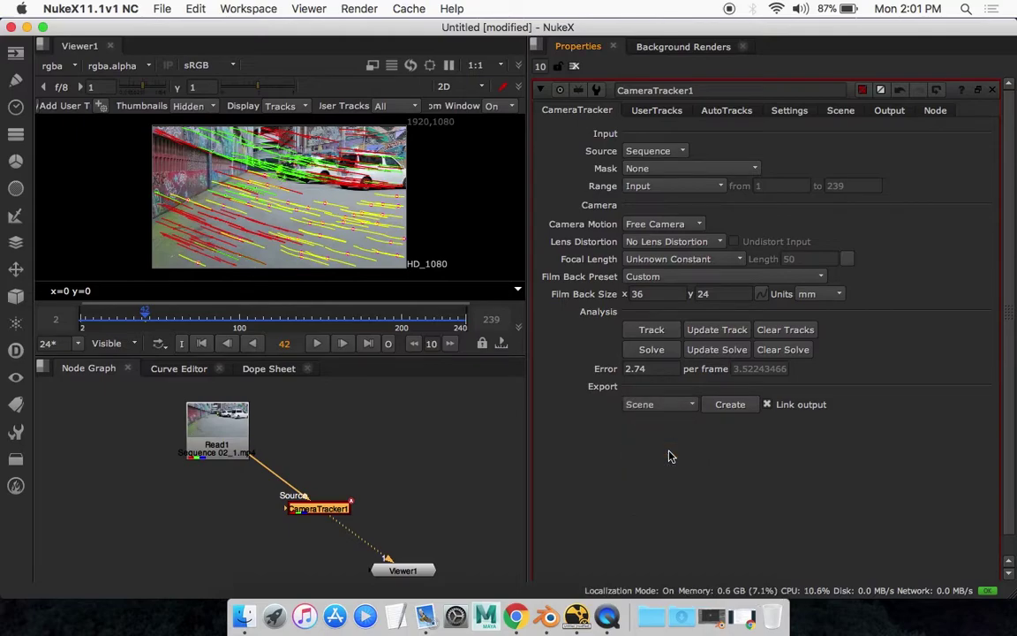
click(730, 408)
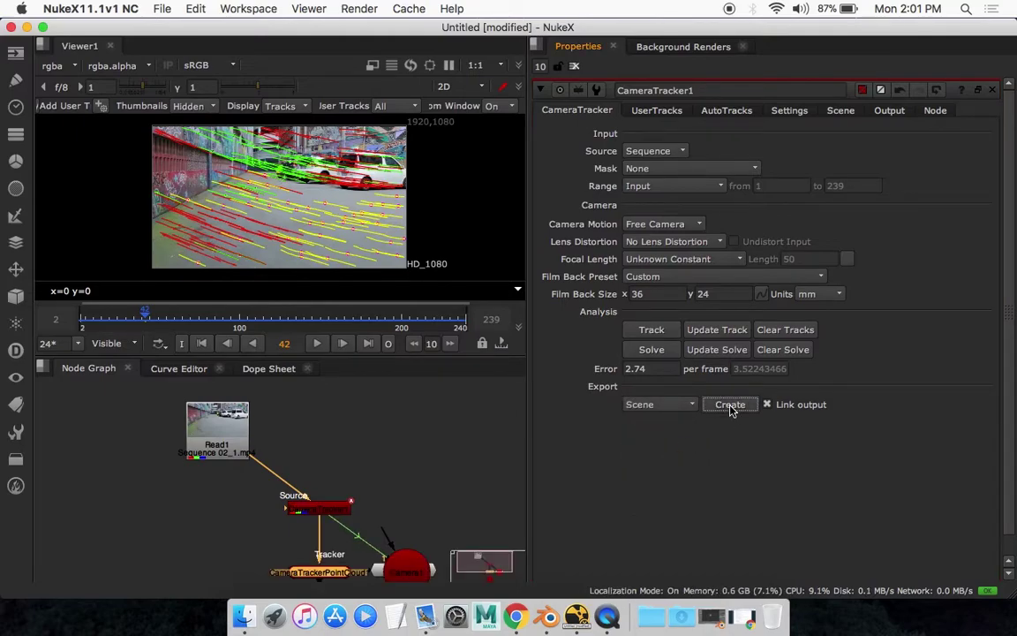
click(452, 470)
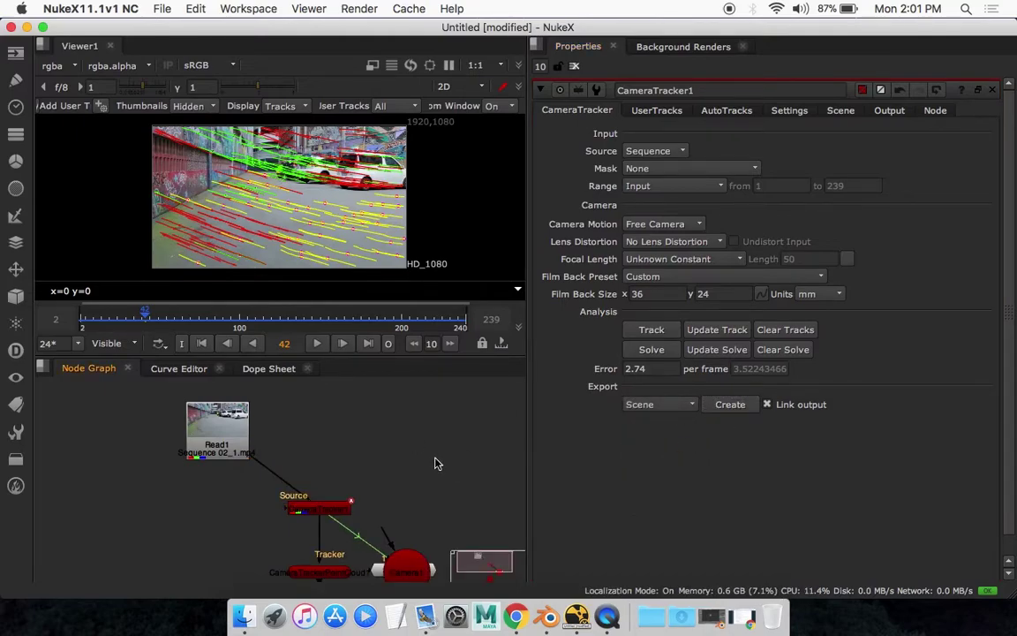
drag(407, 563, 439, 456)
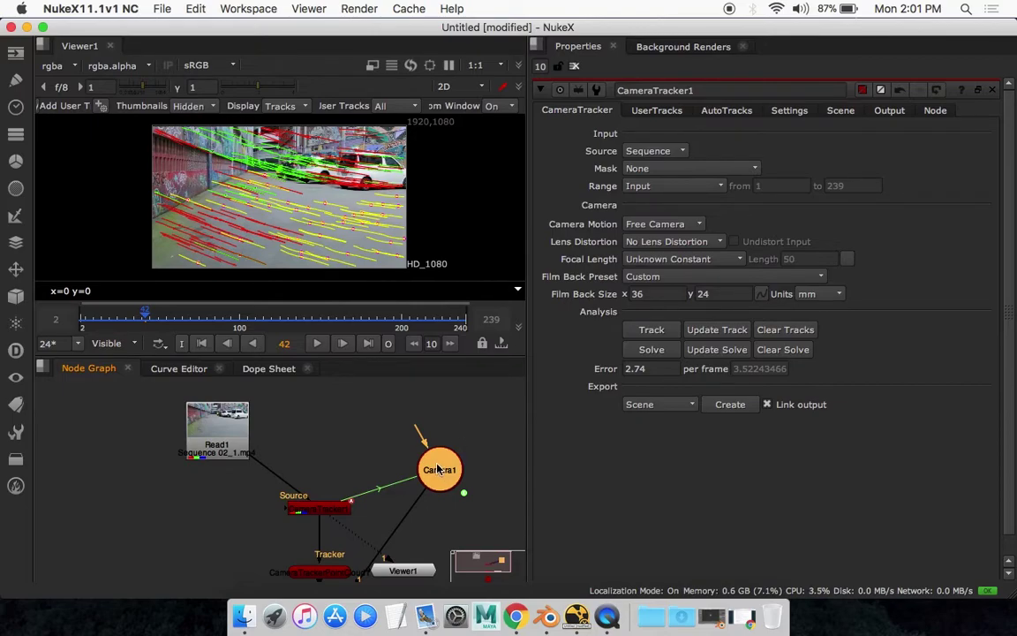
- Export Camera1's solved motion as test.chan to the Desktop
double_click(440, 470)
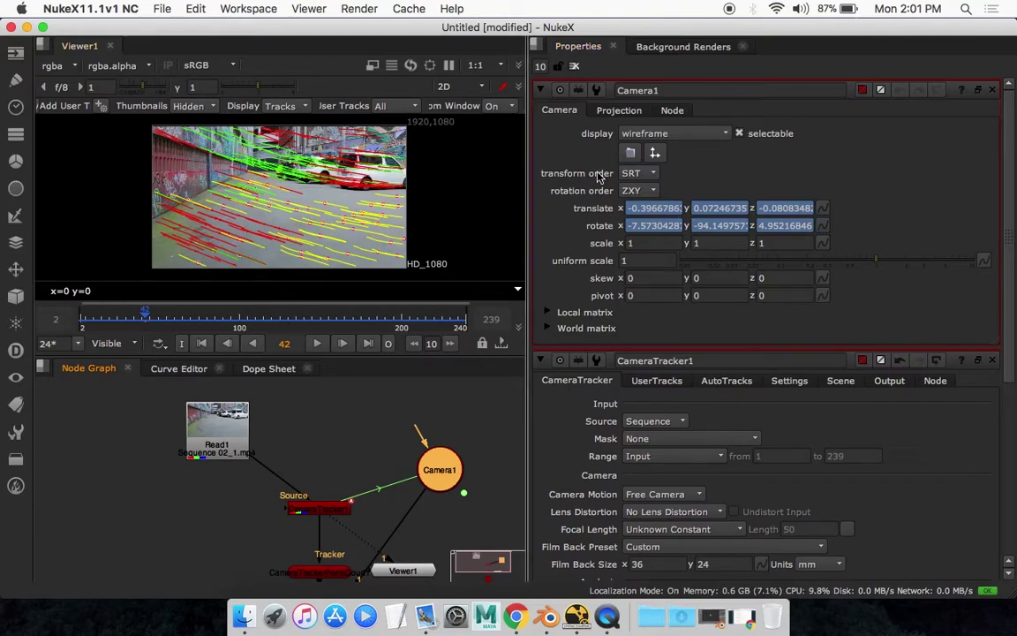
click(630, 155)
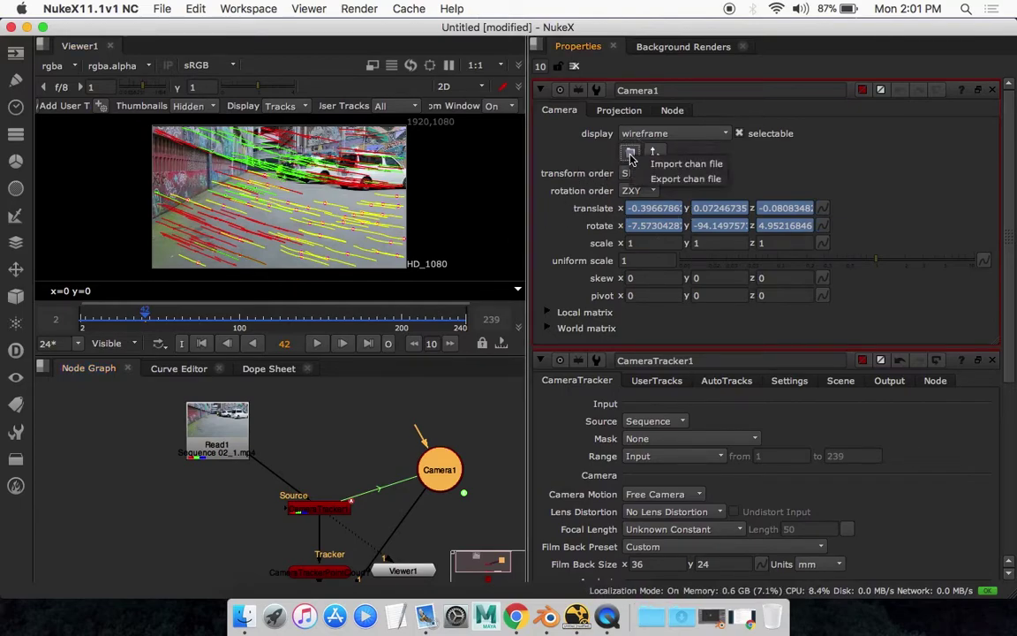
click(684, 179)
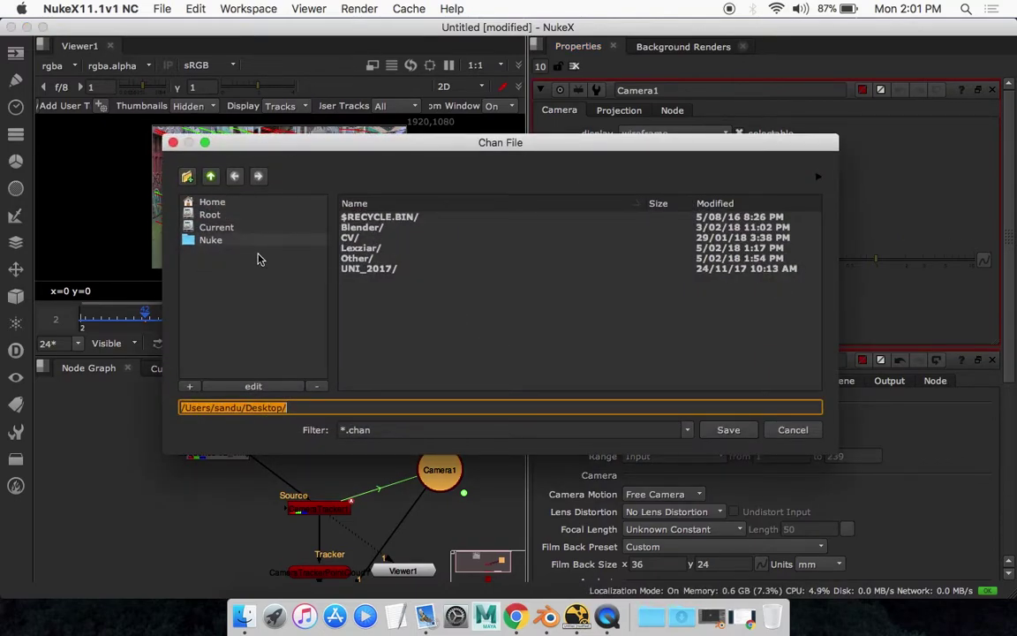
click(210, 202)
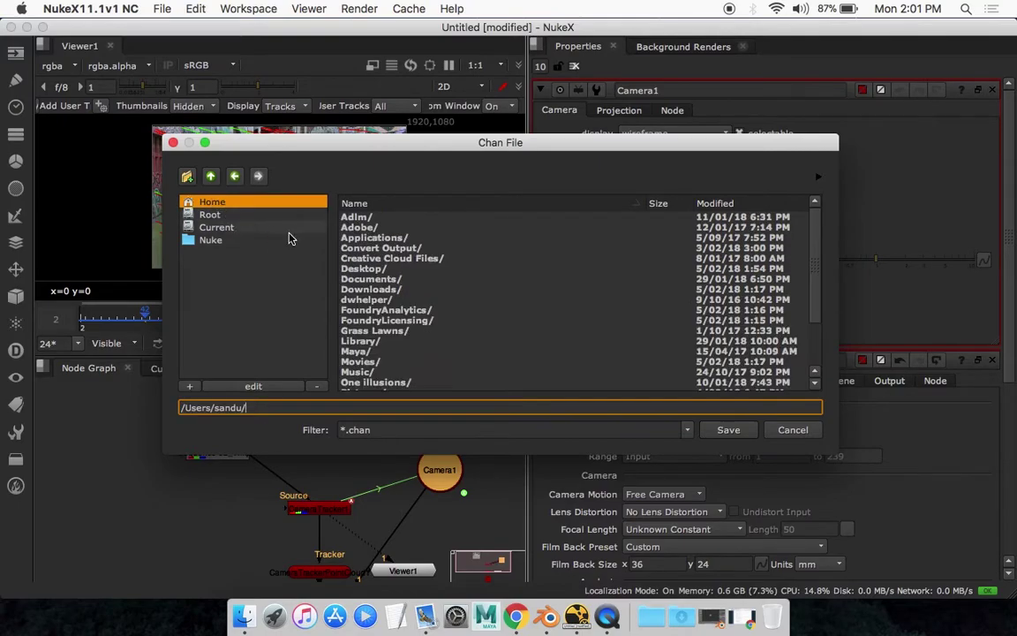
double_click(343, 268)
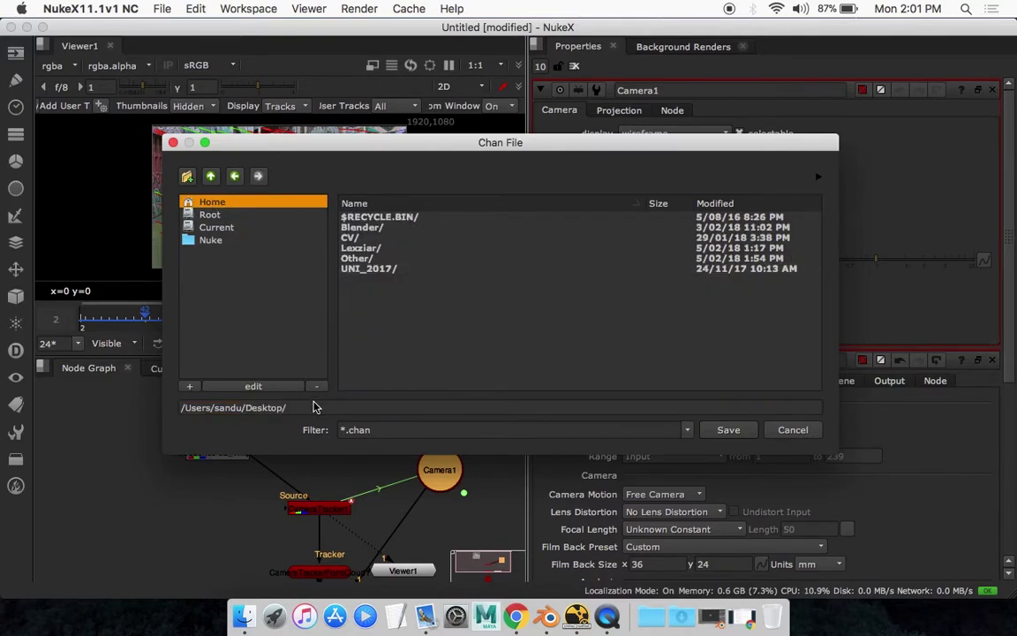
click(313, 407)
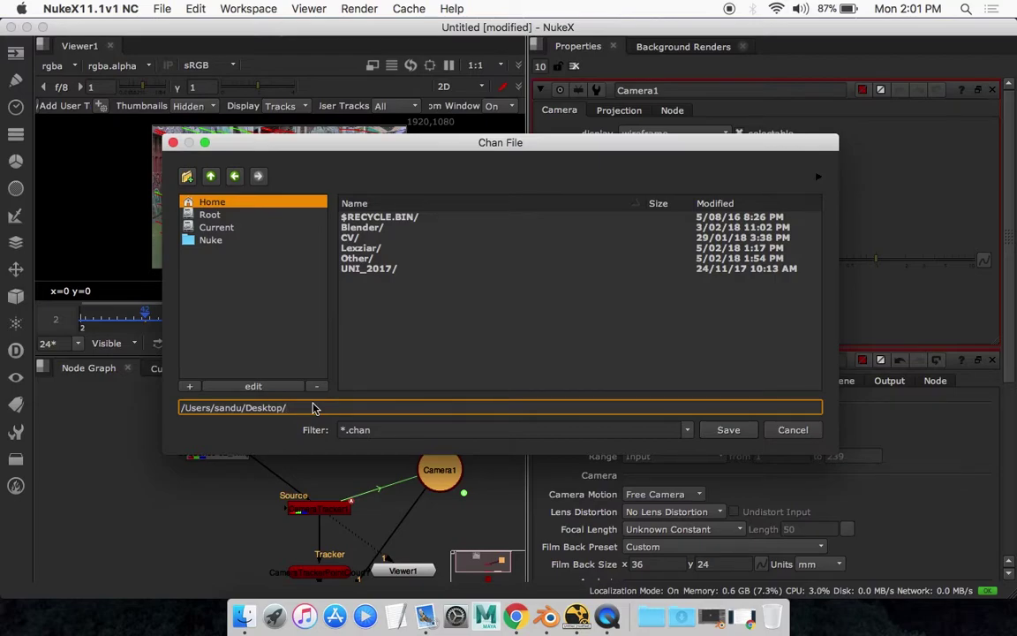
text(test.c)
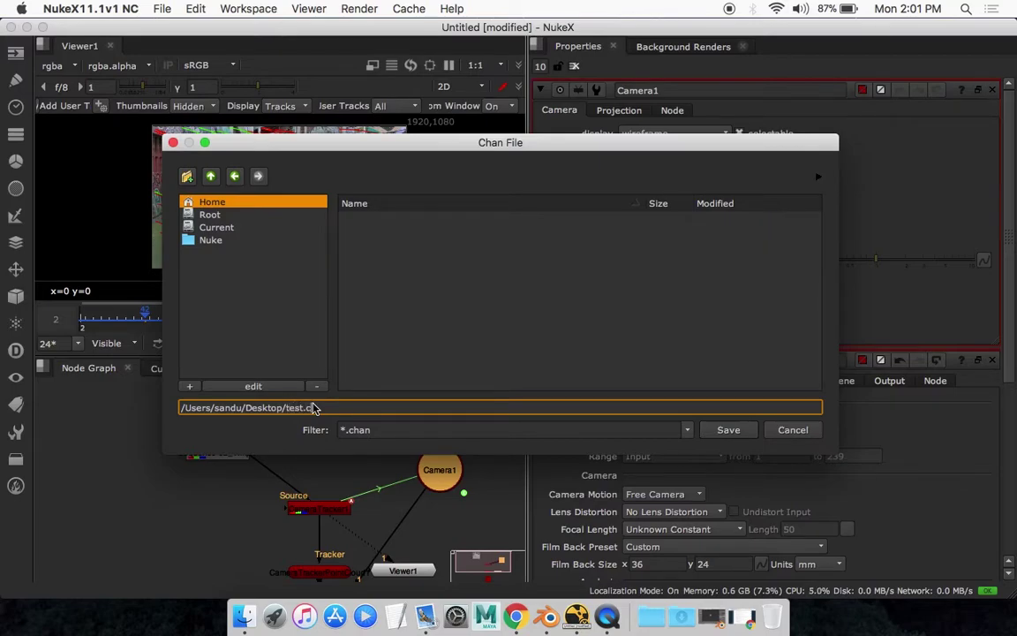
text(han)
key(Return)
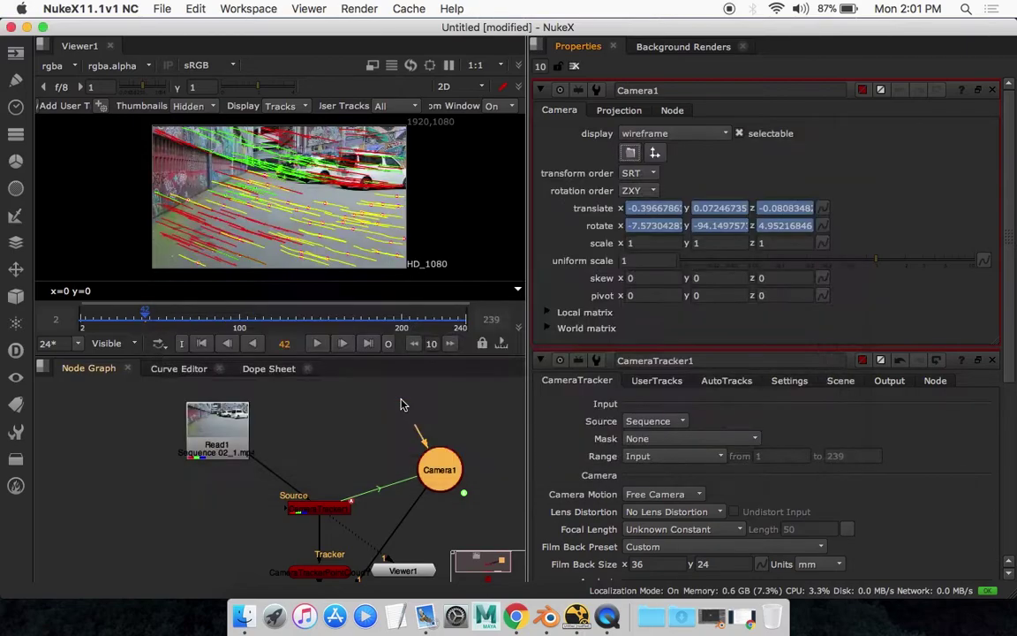
- In Finder, enlarge the Desktop window and select test.chan to confirm the export
click(243, 616)
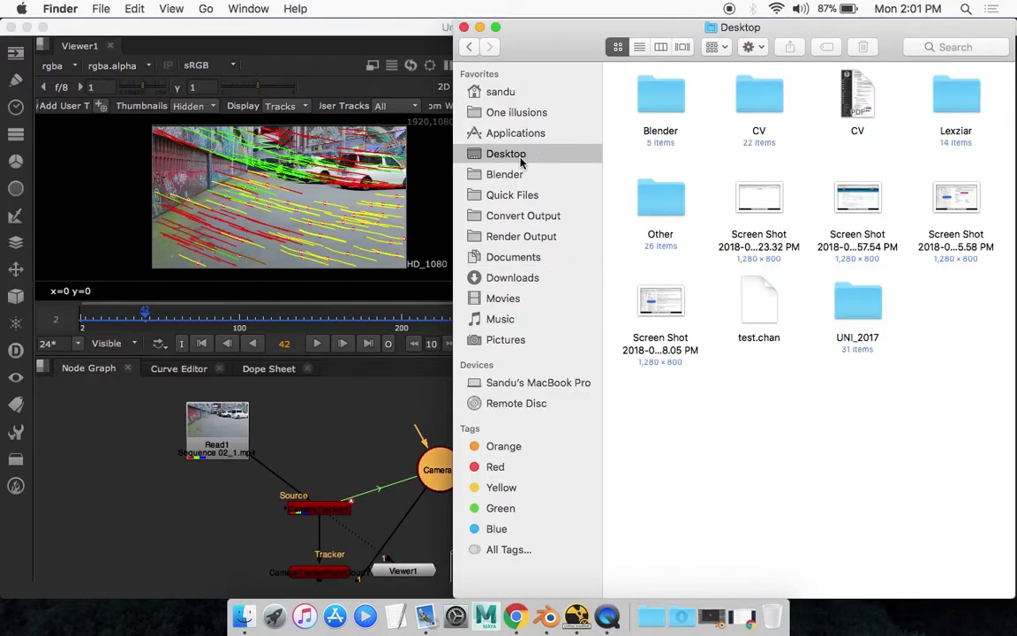
drag(451, 159, 4, 198)
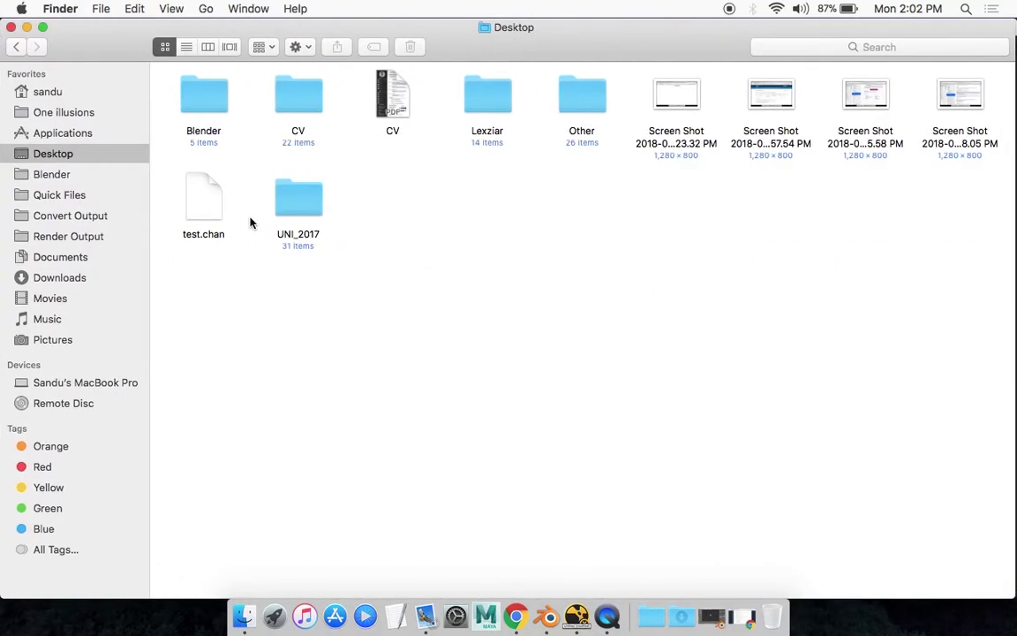
click(202, 199)
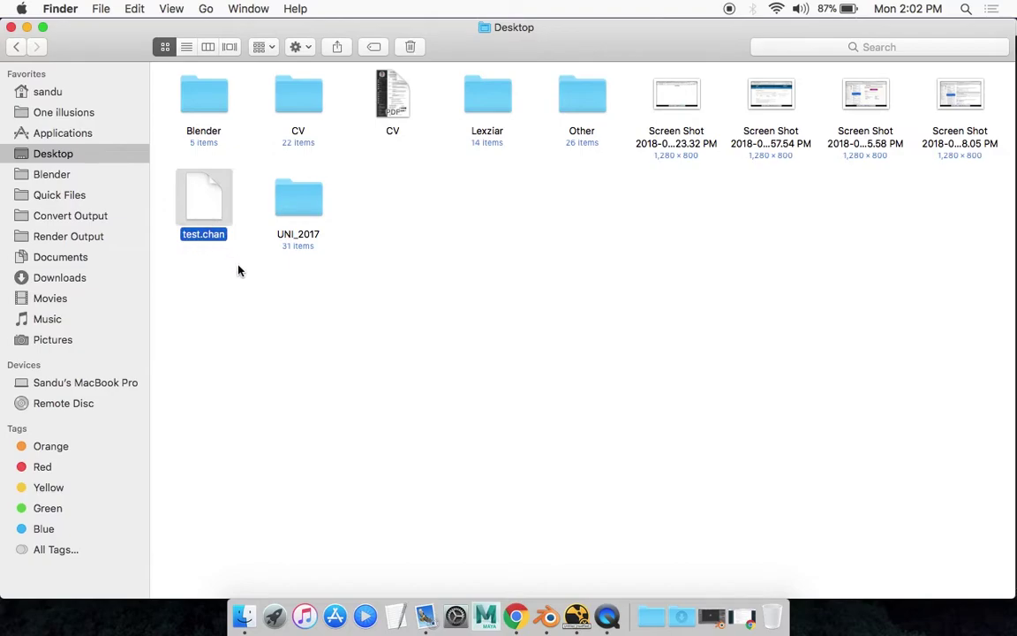
click(560, 324)
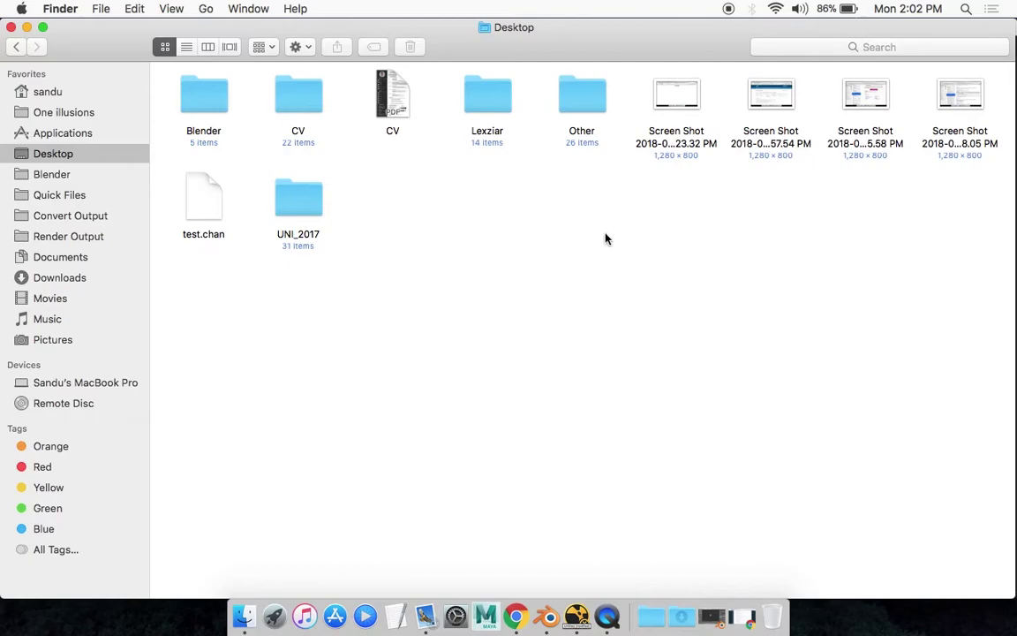
click(209, 203)
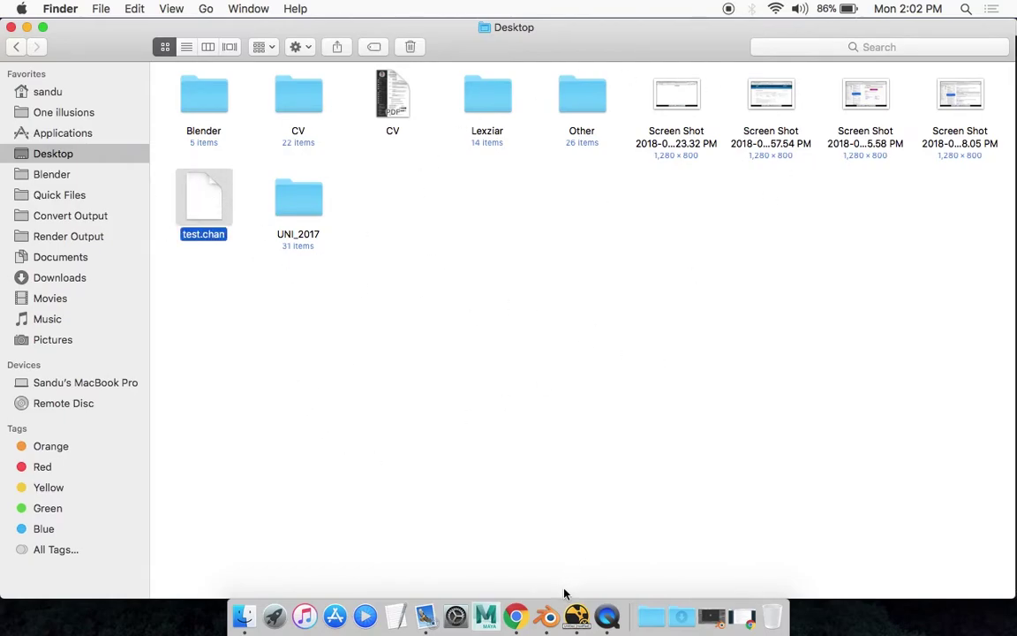
- Switch to Blender and change the main 3D viewport into a Text Editor
click(546, 618)
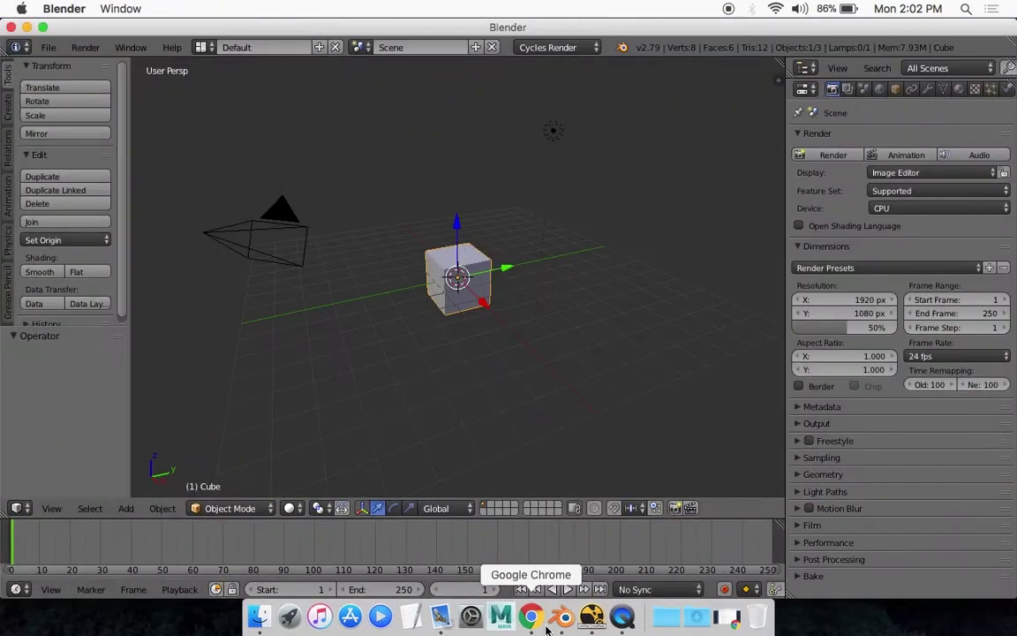
click(26, 511)
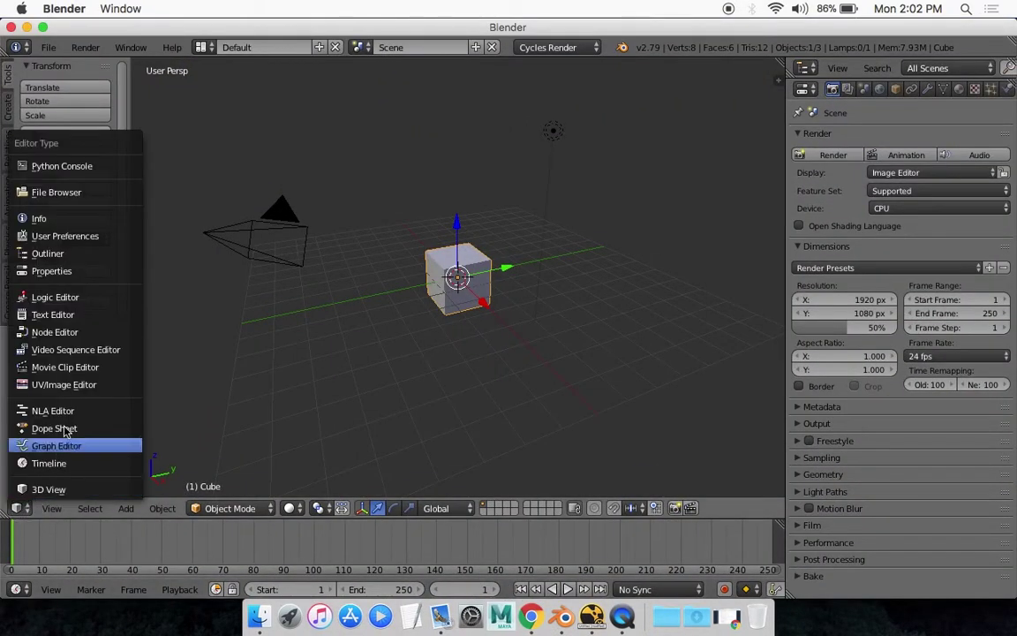
click(78, 320)
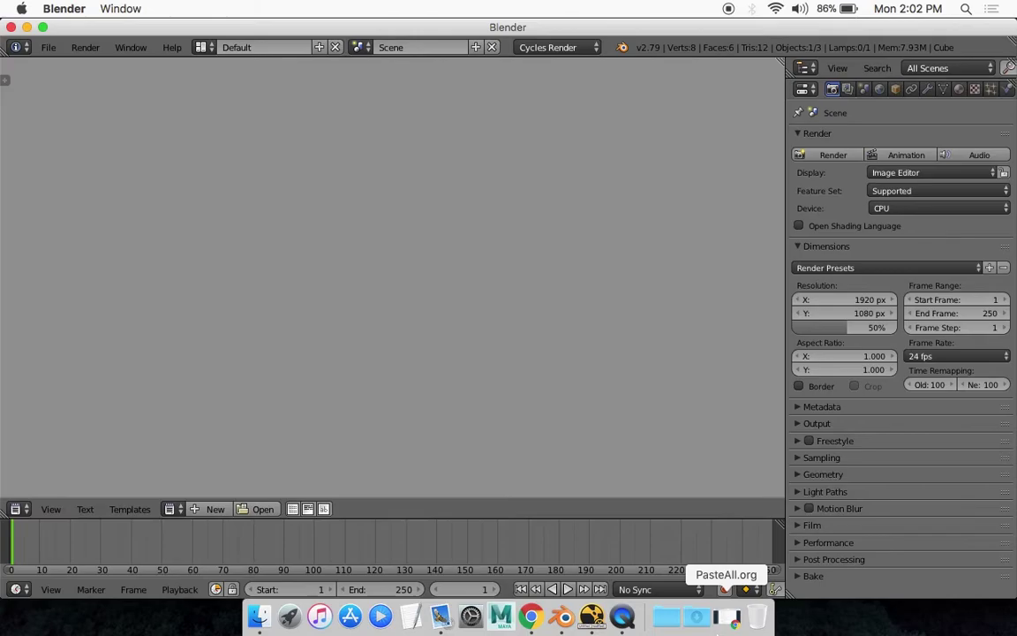
- Copy the entire Nuke .chan importer script from the PasteAll.org page and switch back to Blender
click(724, 618)
scroll(465, 288, up, 5)
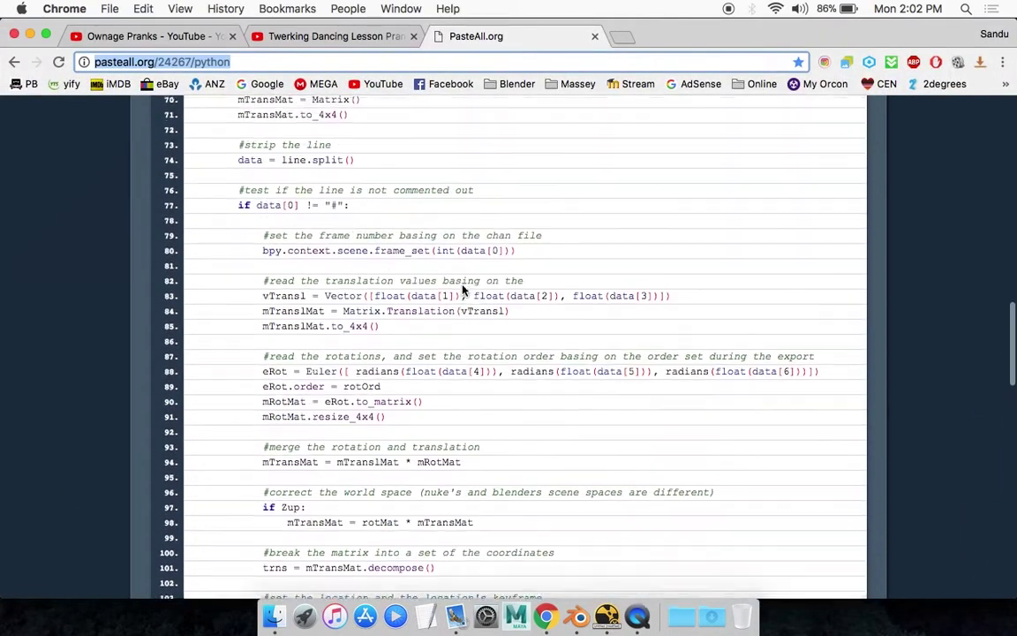
scroll(465, 288, up, 15)
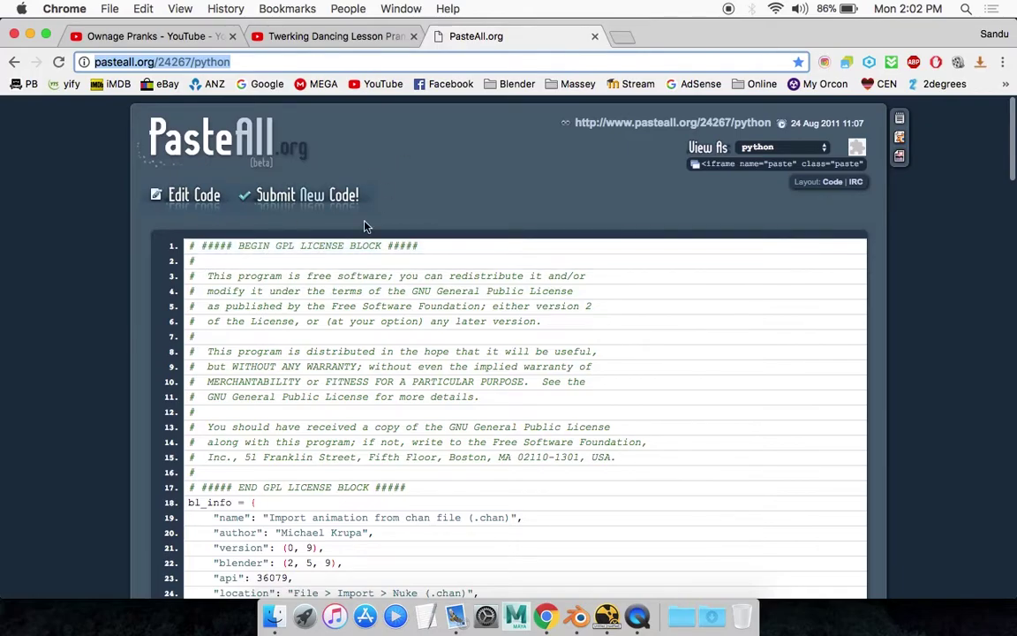
scroll(360, 224, down, 3)
drag(182, 128, 442, 549)
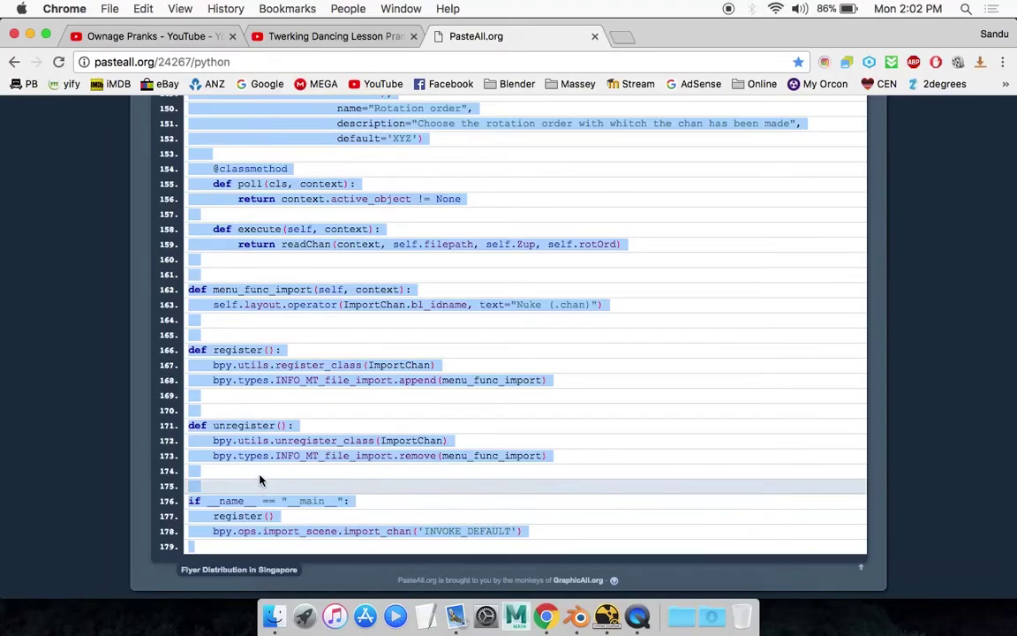
right_click(251, 446)
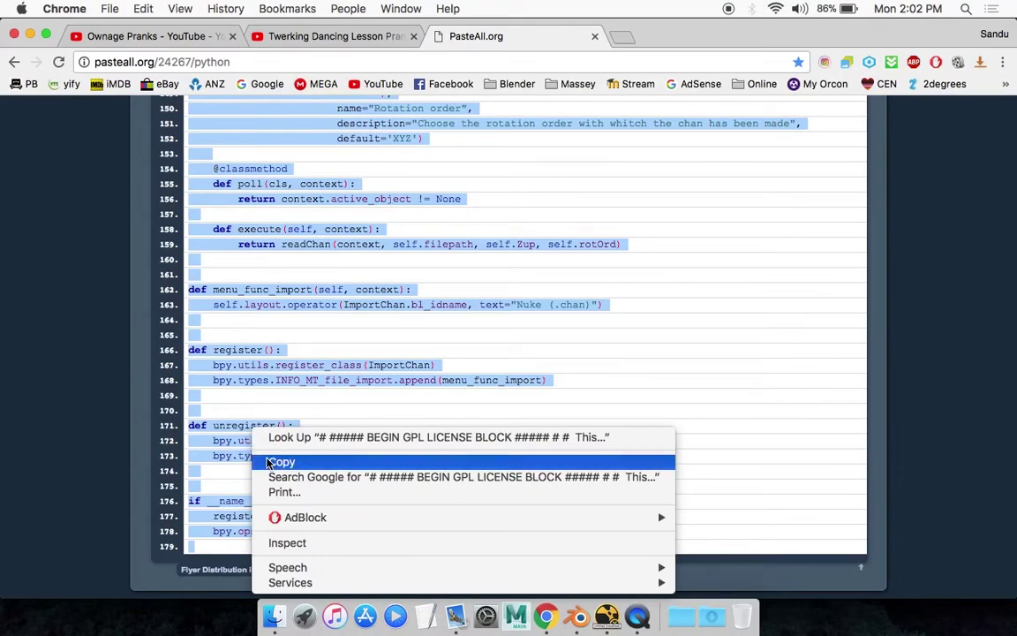
click(266, 458)
click(576, 615)
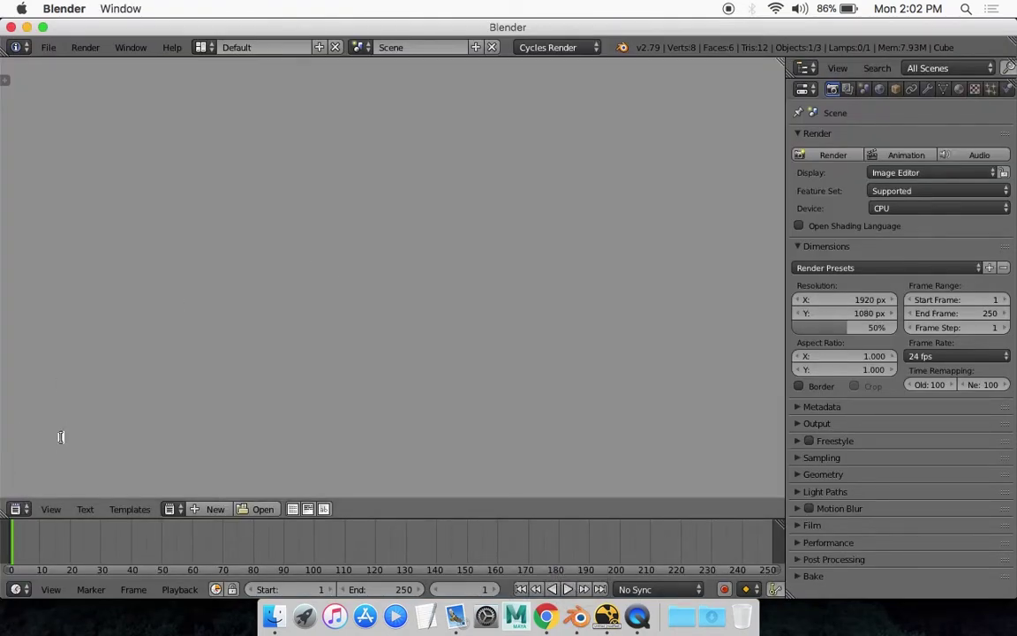
- Paste the chan importer script into a new text block, then show the 3D view
click(215, 510)
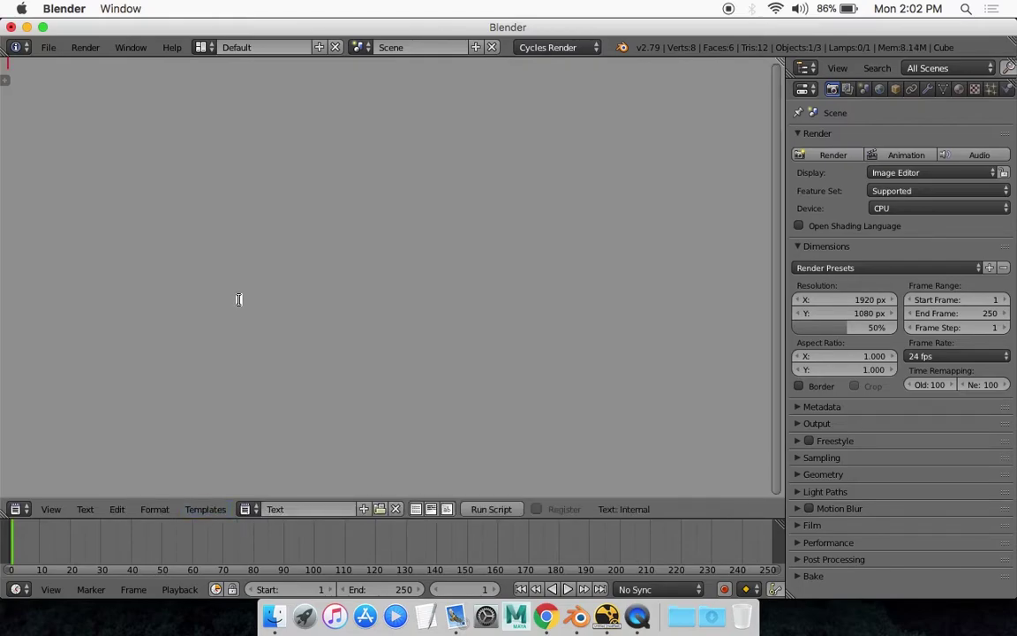
key(super+v)
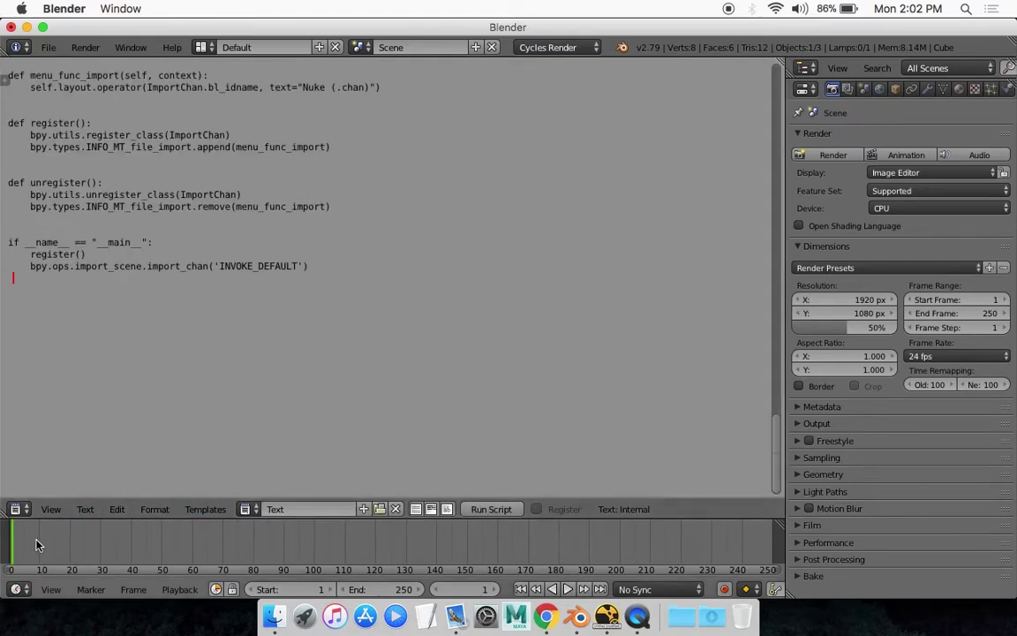
click(16, 509)
click(49, 491)
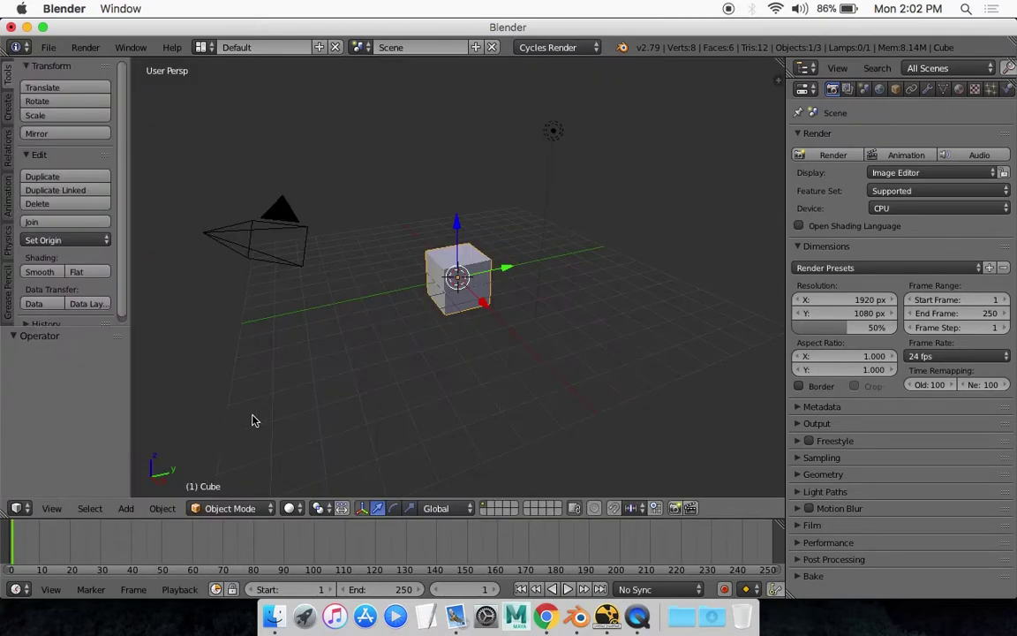
- Select the camera, return to the script text and run the chan import script
right_click(272, 243)
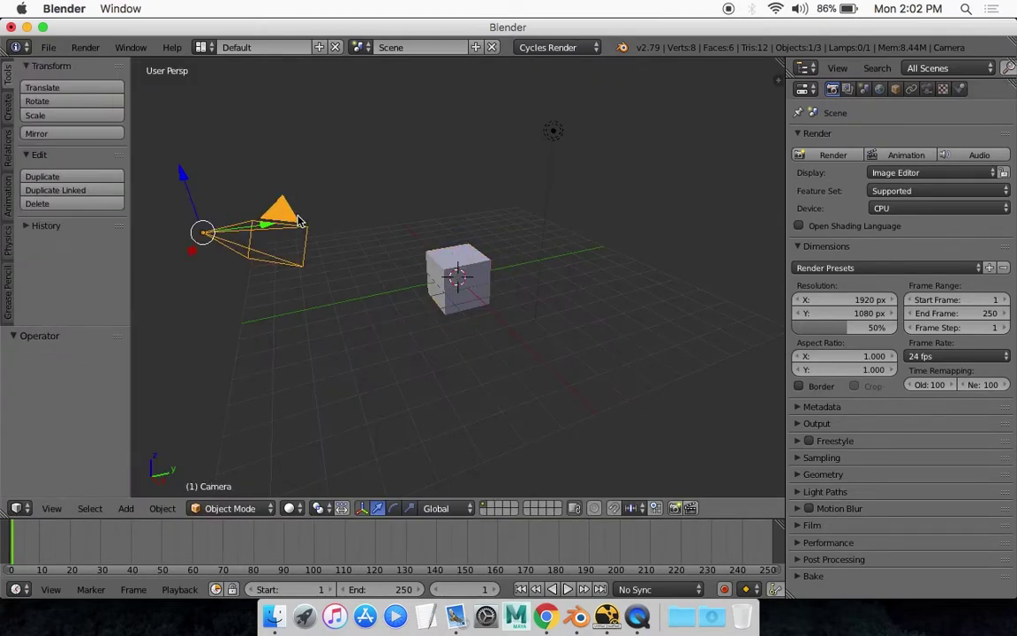
right_click(441, 262)
right_click(274, 227)
click(15, 508)
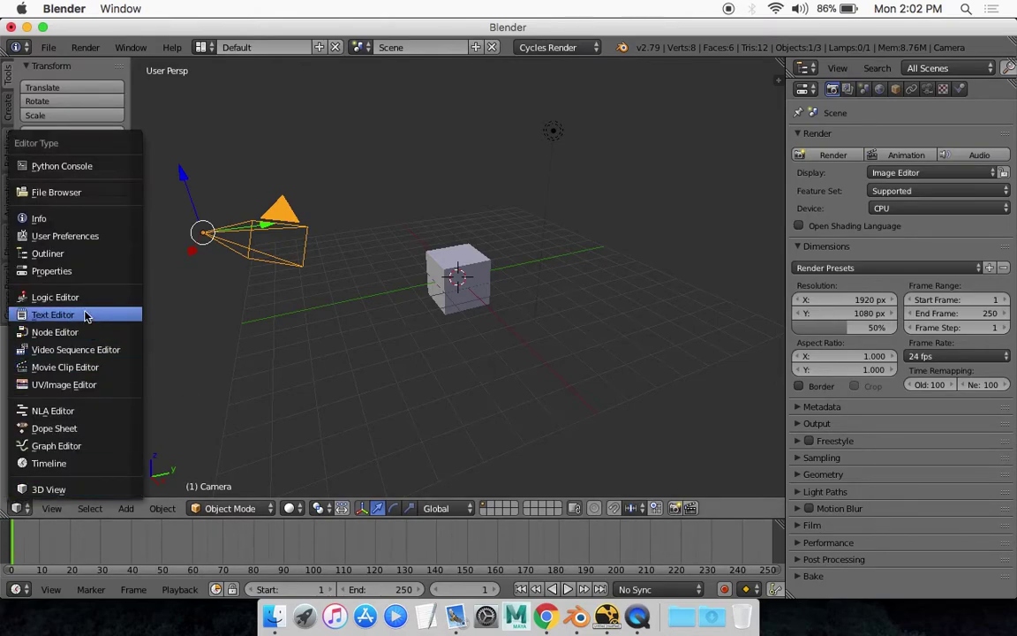
click(85, 309)
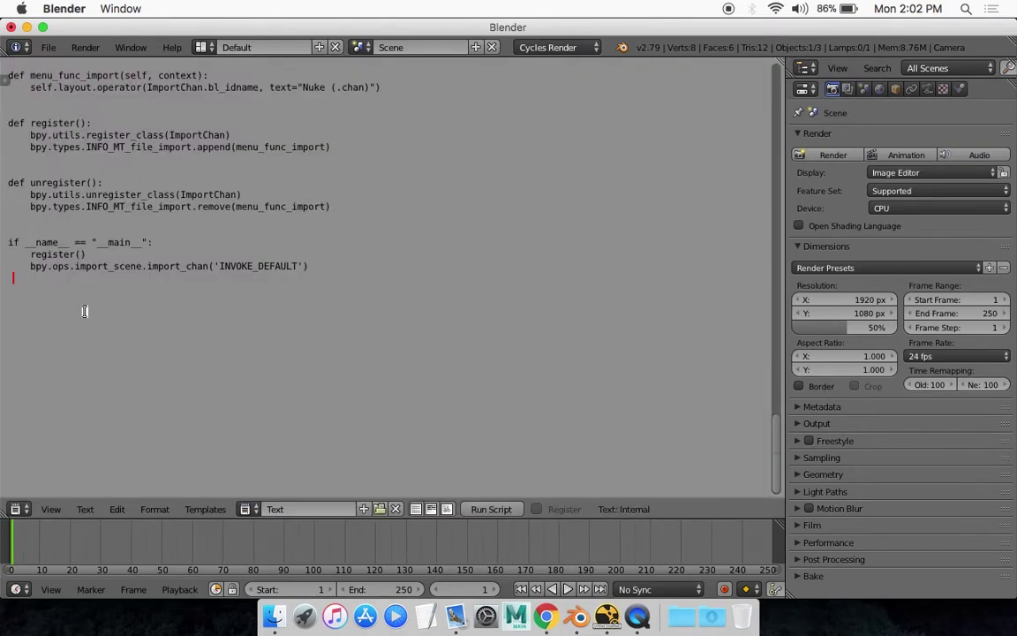
click(491, 510)
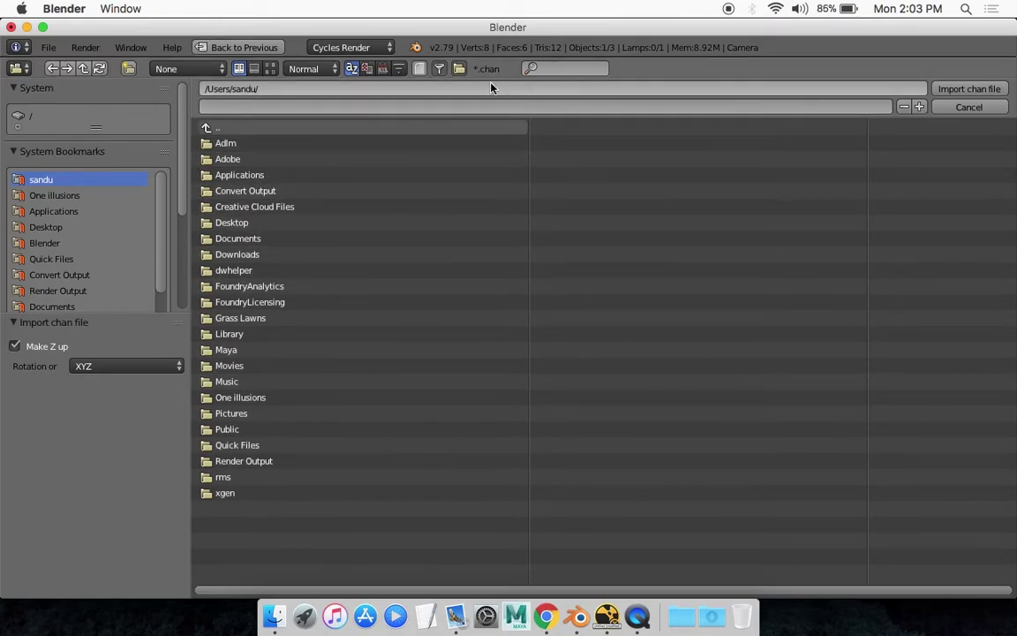
- Pick test.chan on the Desktop, set rotation order to ZXY and import it
click(48, 227)
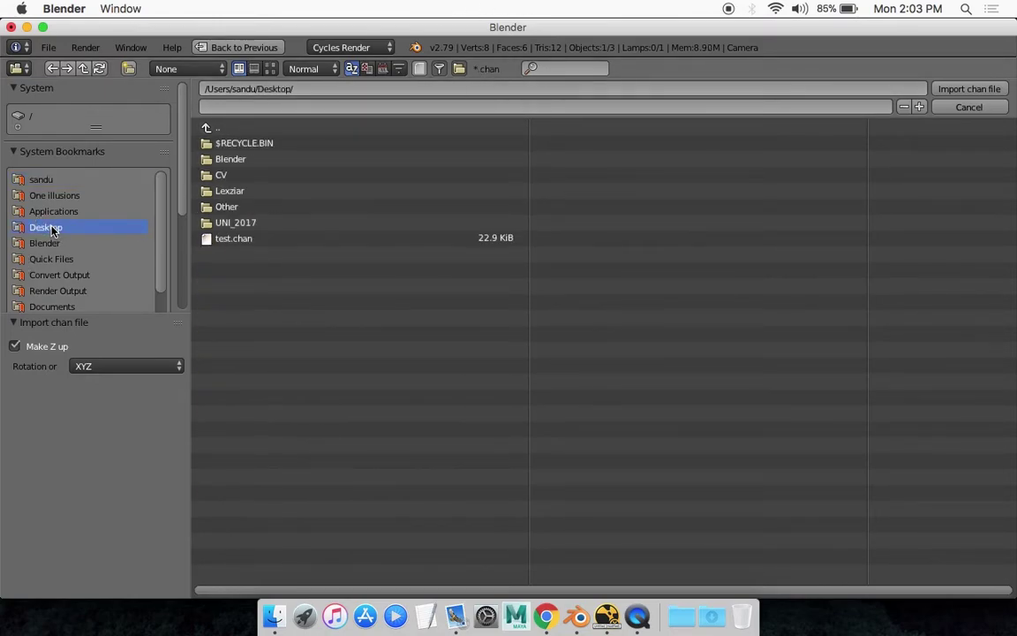
click(271, 245)
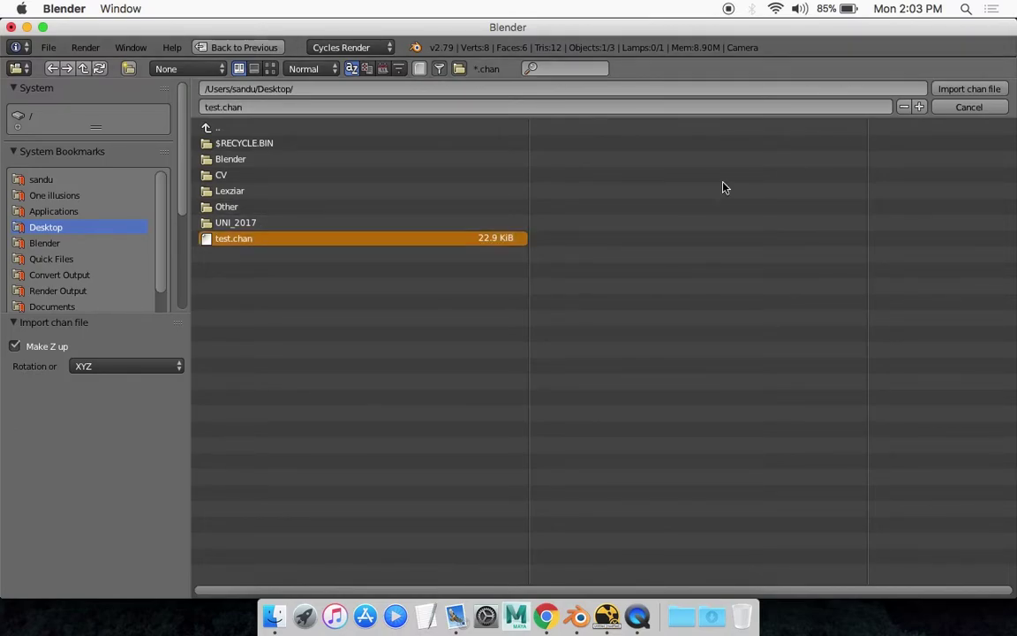
click(127, 366)
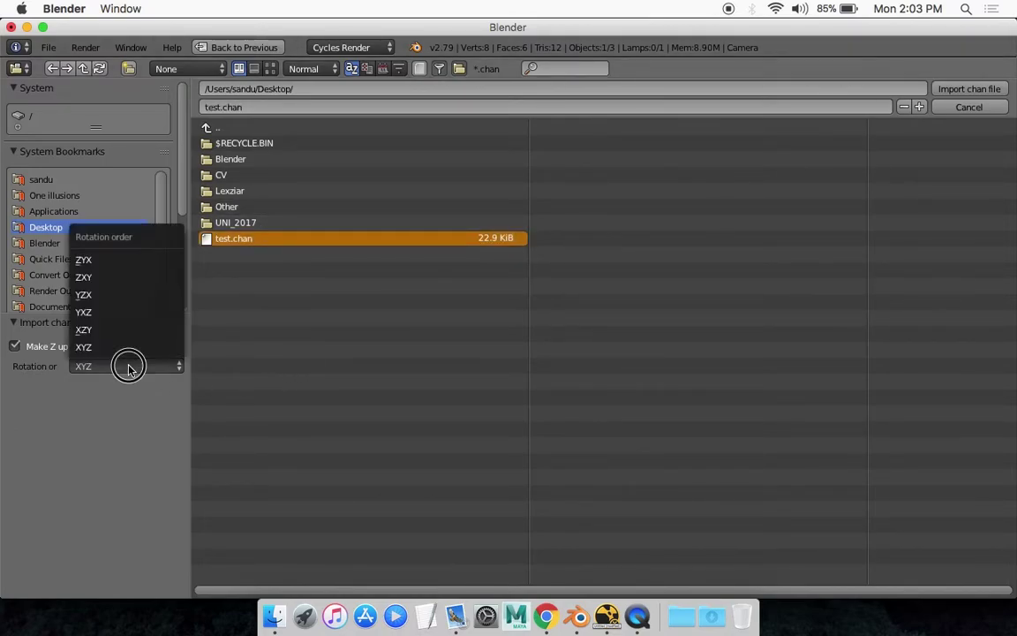
click(119, 279)
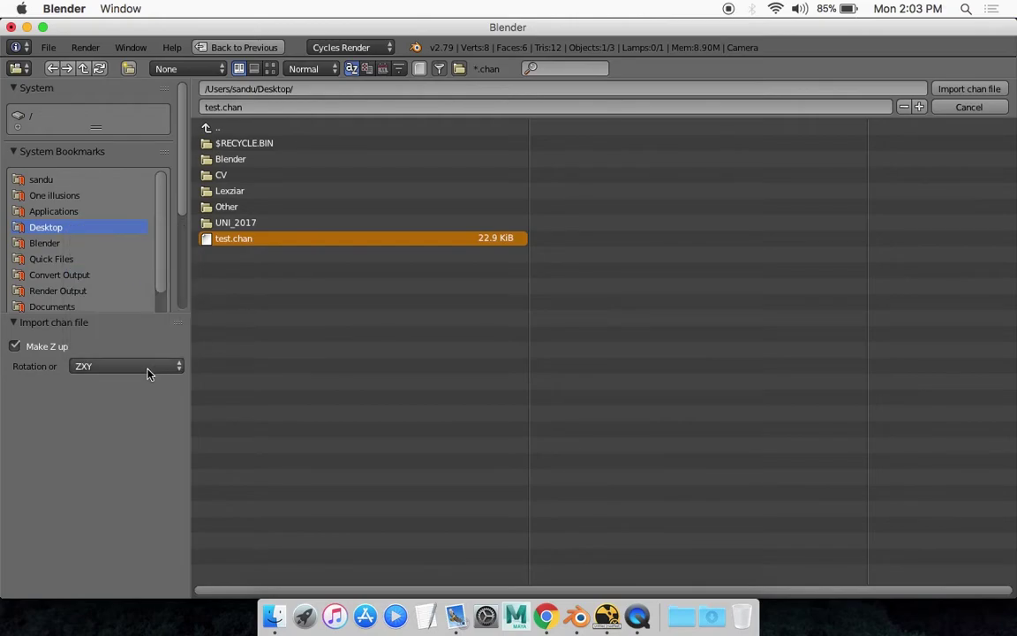
click(133, 367)
click(121, 276)
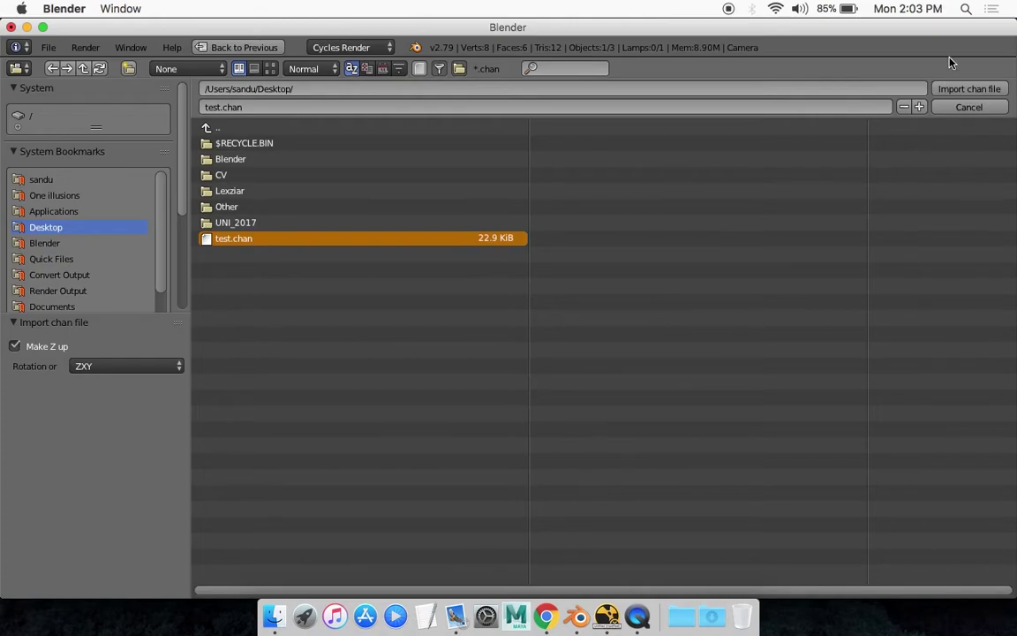
click(957, 91)
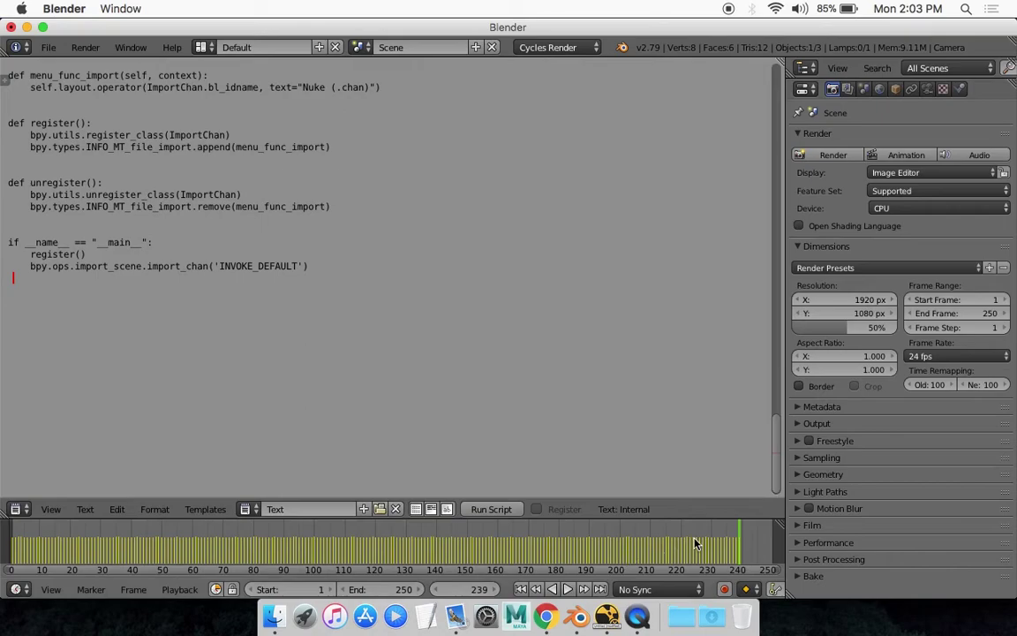
- Scrub back through the imported camera animation and switch the script area to a 3D view
drag(738, 552, 91, 549)
click(15, 508)
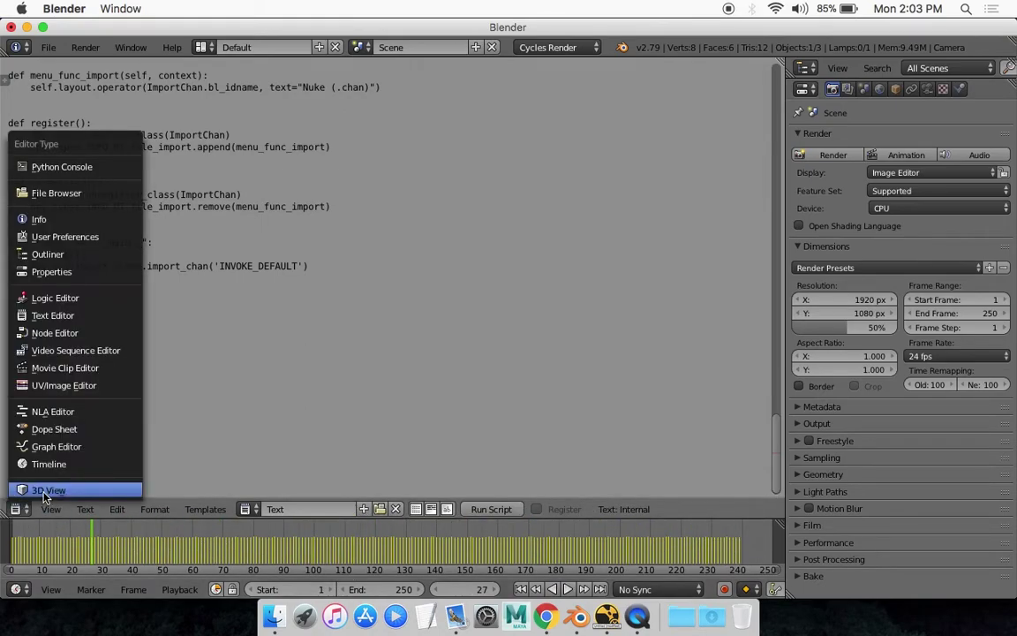
click(42, 489)
- Delete the default cube and lamp, then scrub forward to watch the camera move
right_click(448, 305)
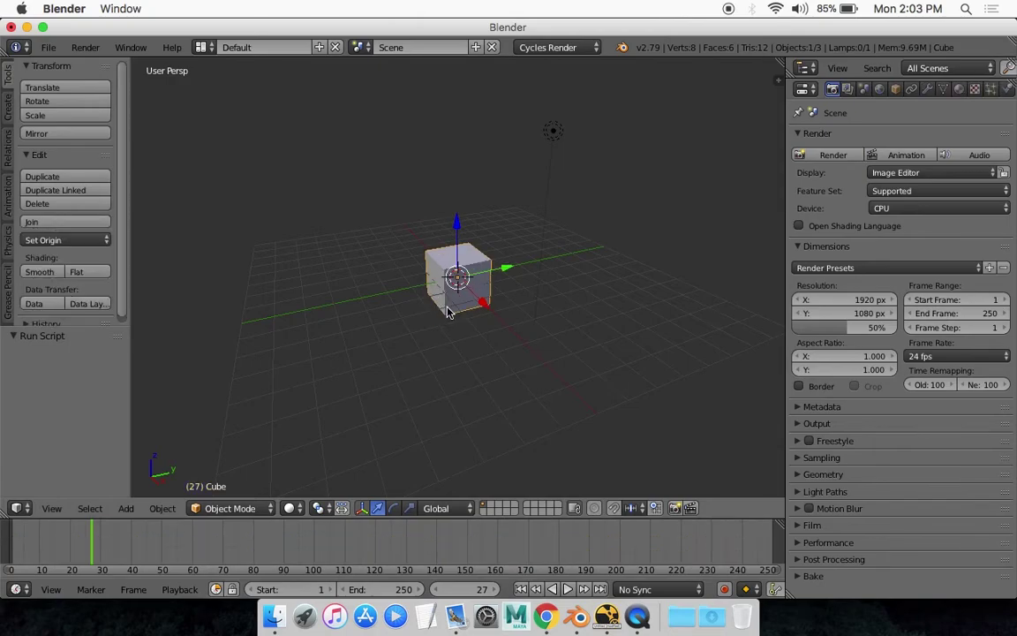
key(x)
click(424, 309)
right_click(561, 137)
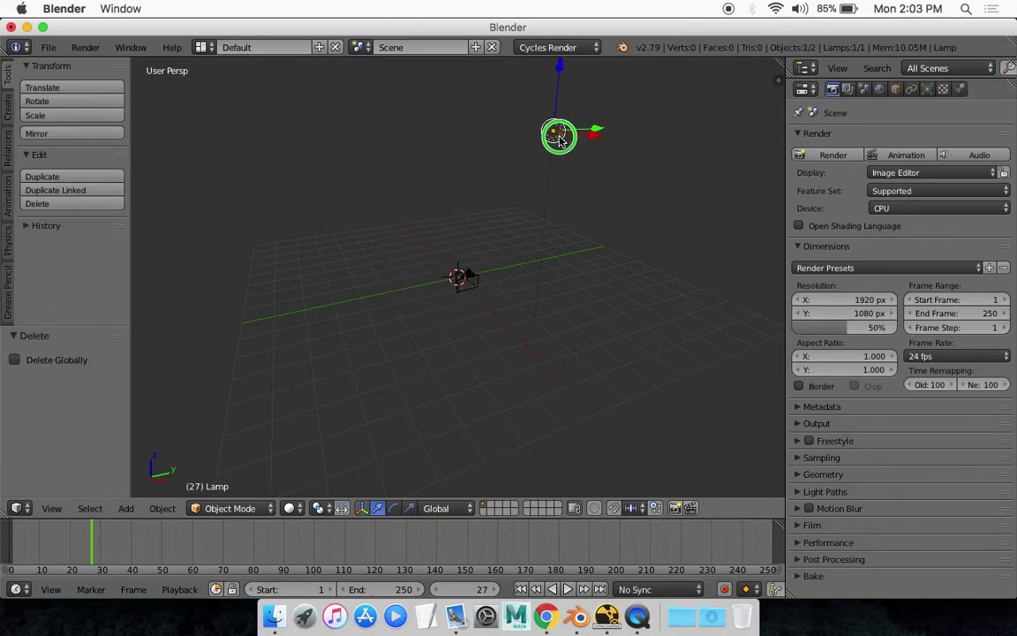
key(x)
click(535, 138)
scroll(449, 284, up, 5)
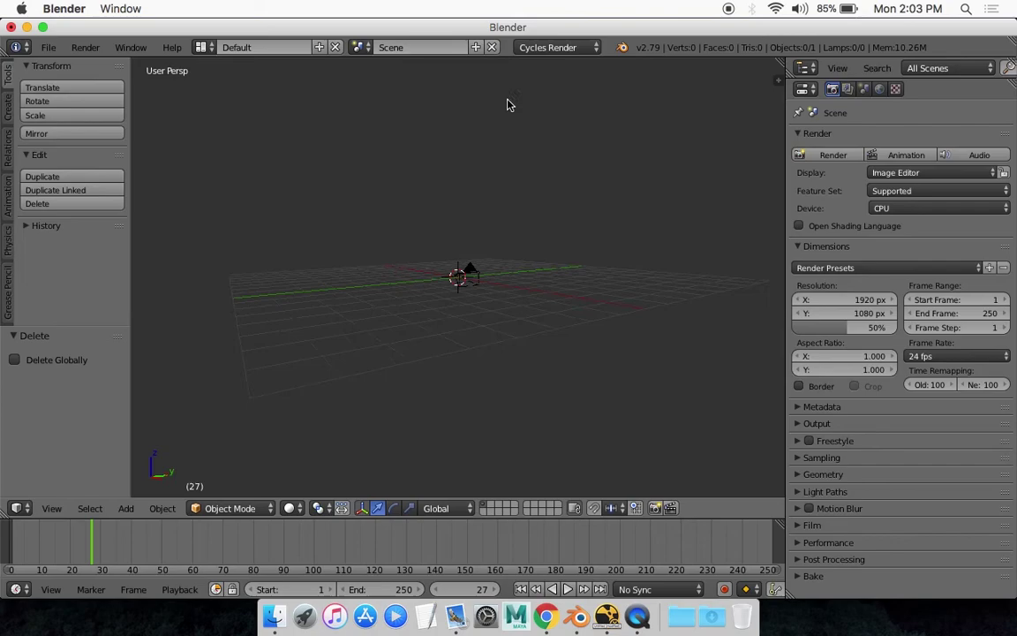
scroll(517, 192, up, 3)
drag(121, 540, 225, 554)
- Select the animated camera, look through it, and show the viewport properties sidebar
right_click(493, 244)
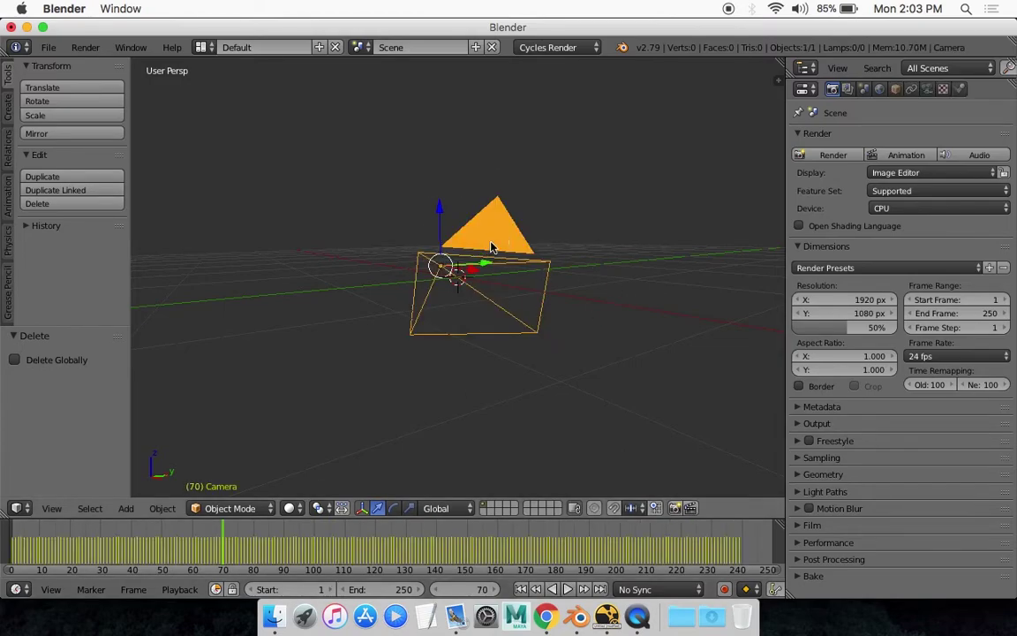
key(KP_0)
key(n)
- Add Sequence 02_1.mp4 from Downloads as a background movie clip, with Camera Clip turned off
scroll(724, 354, down, 10)
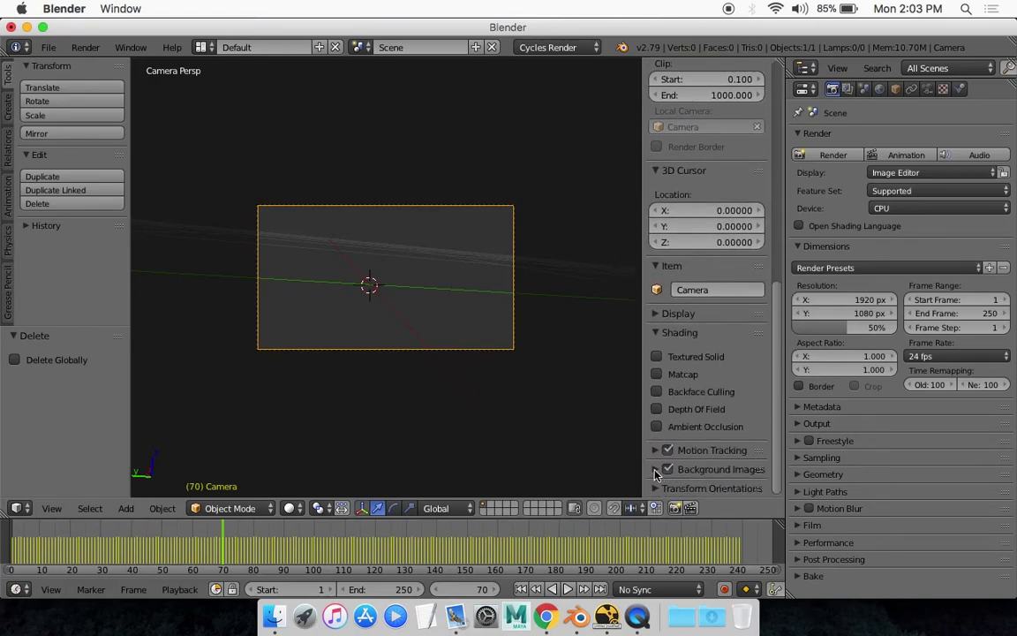
click(668, 470)
click(650, 471)
scroll(653, 467, down, 1)
click(729, 463)
scroll(729, 461, down, 3)
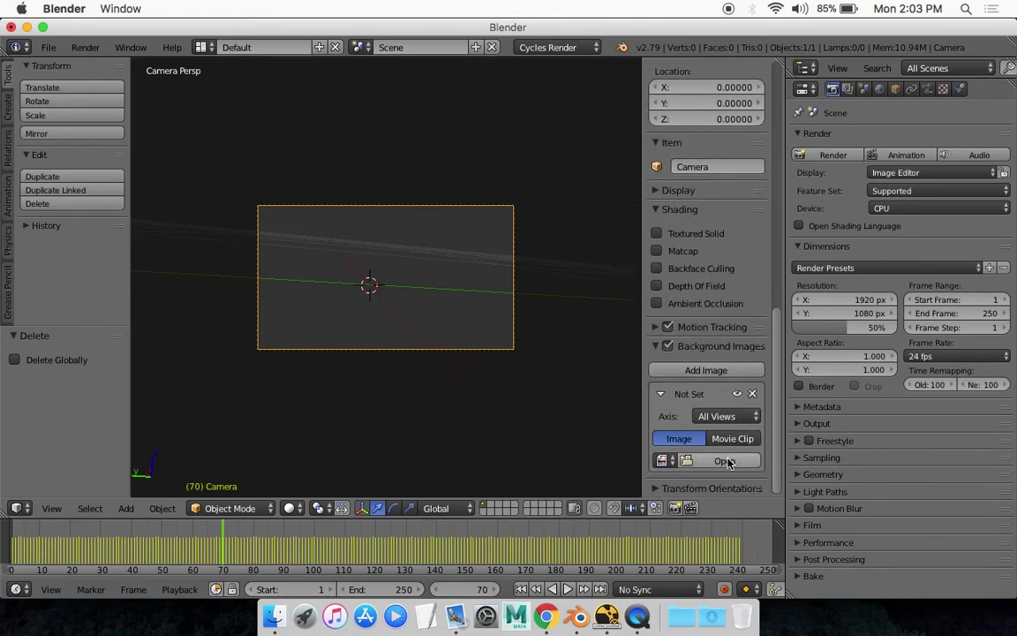
click(732, 438)
scroll(732, 439, down, 5)
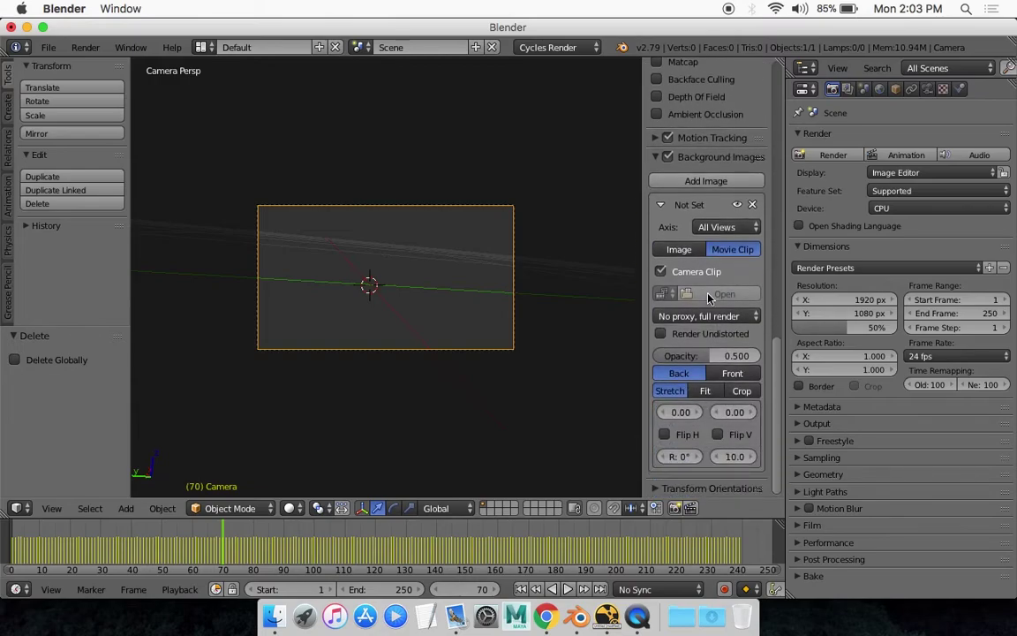
click(709, 296)
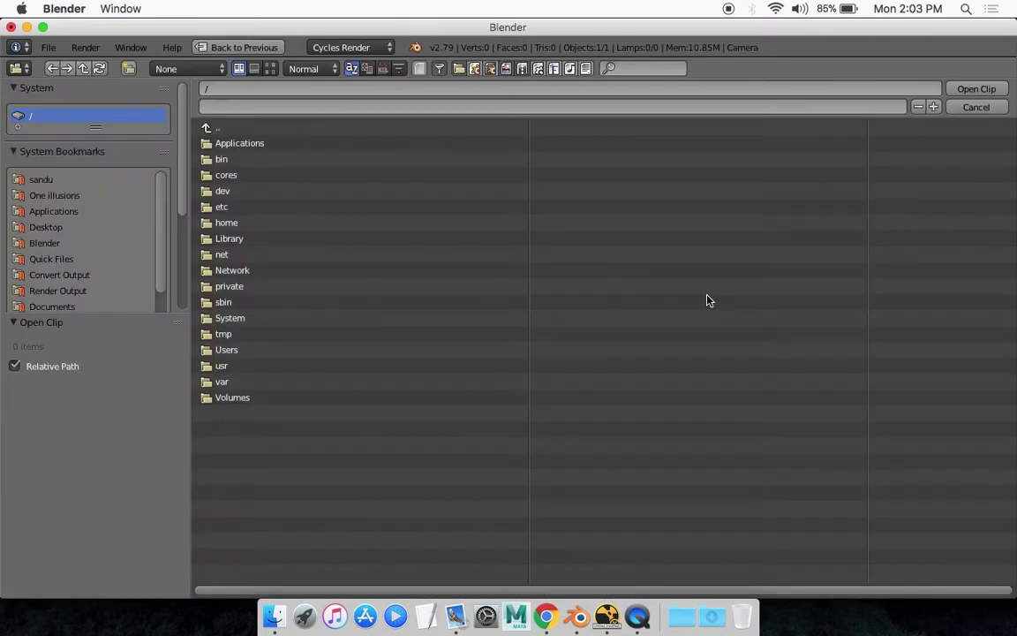
scroll(51, 299, down, 3)
click(53, 270)
double_click(306, 158)
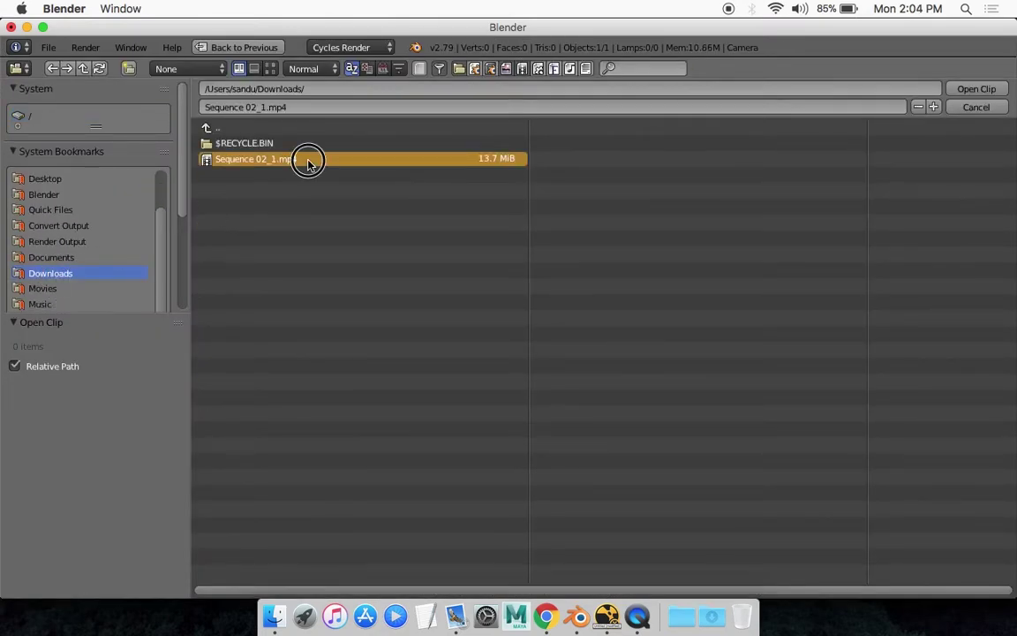
click(660, 351)
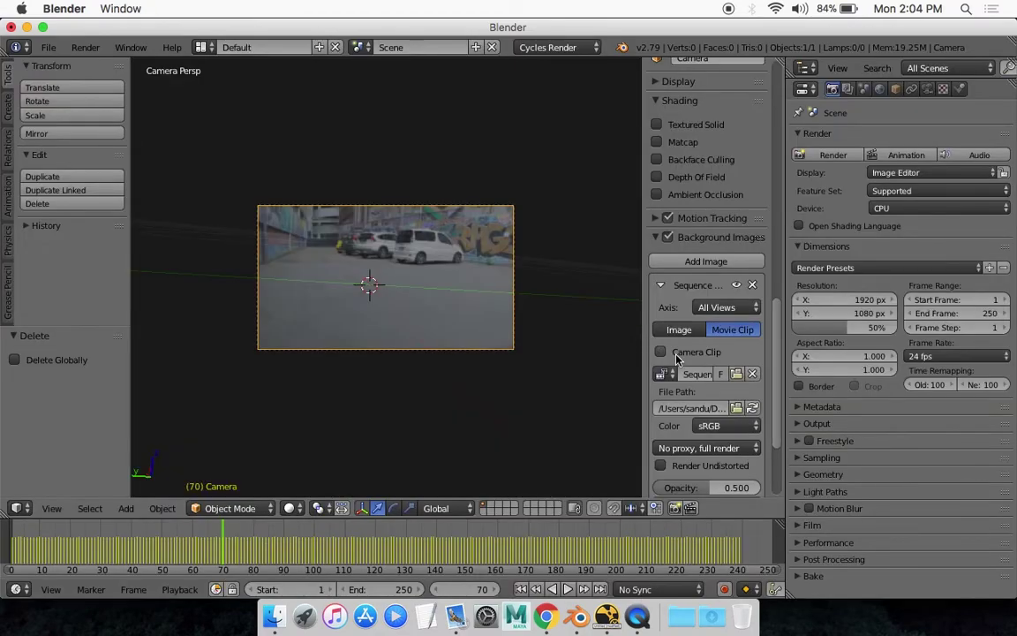
- Play the animation from the first frame over the footage, then leave camera view
click(20, 539)
key(alt+a)
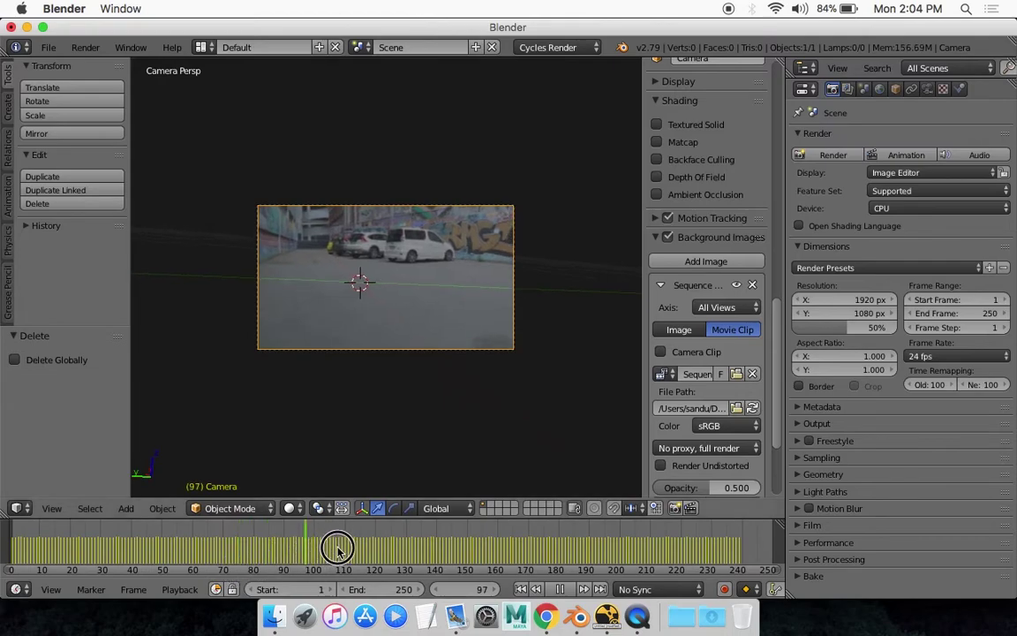
key(alt+a)
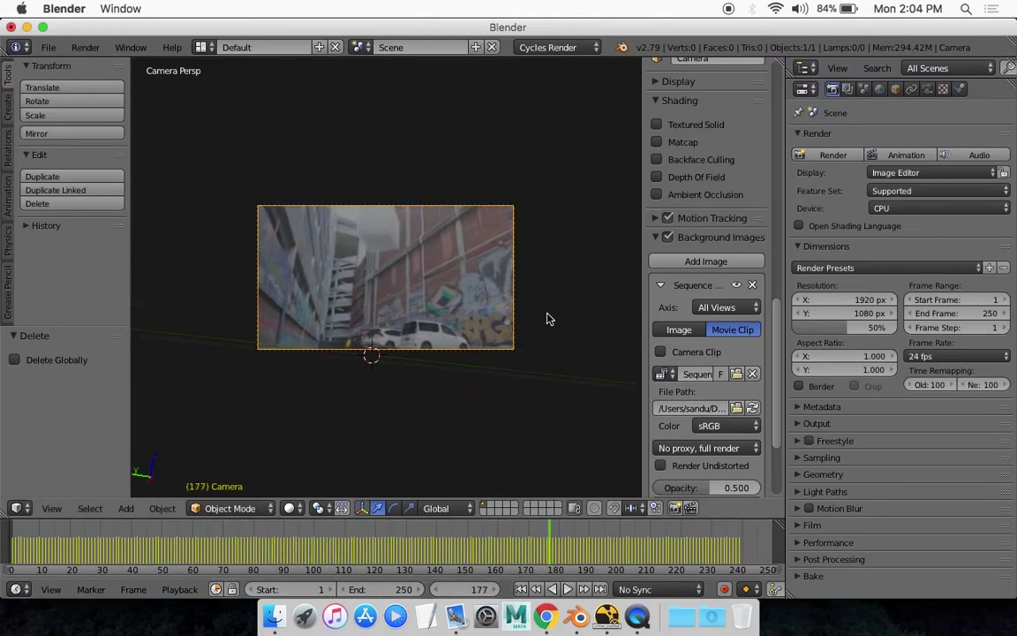
key(KP_0)
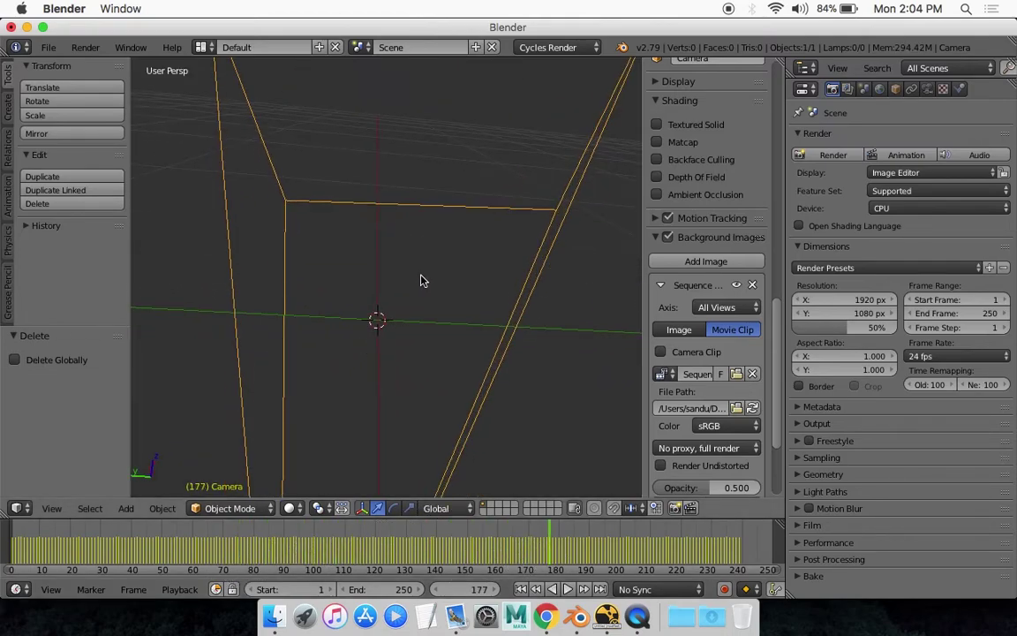
- Add a plane mesh and shrink it down
key(shift+a)
mouse_move(429, 281)
click(474, 277)
key(s)
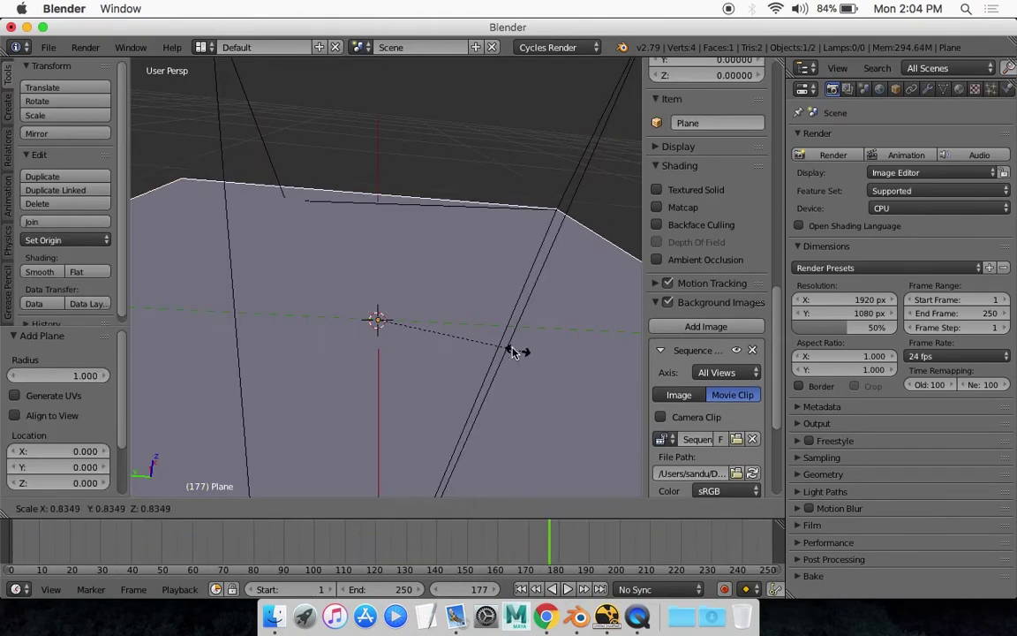
click(424, 313)
- In camera view at frame 35, scale the plane to 0.721 and rotate it 1.55° to fit the street
key(KP_0)
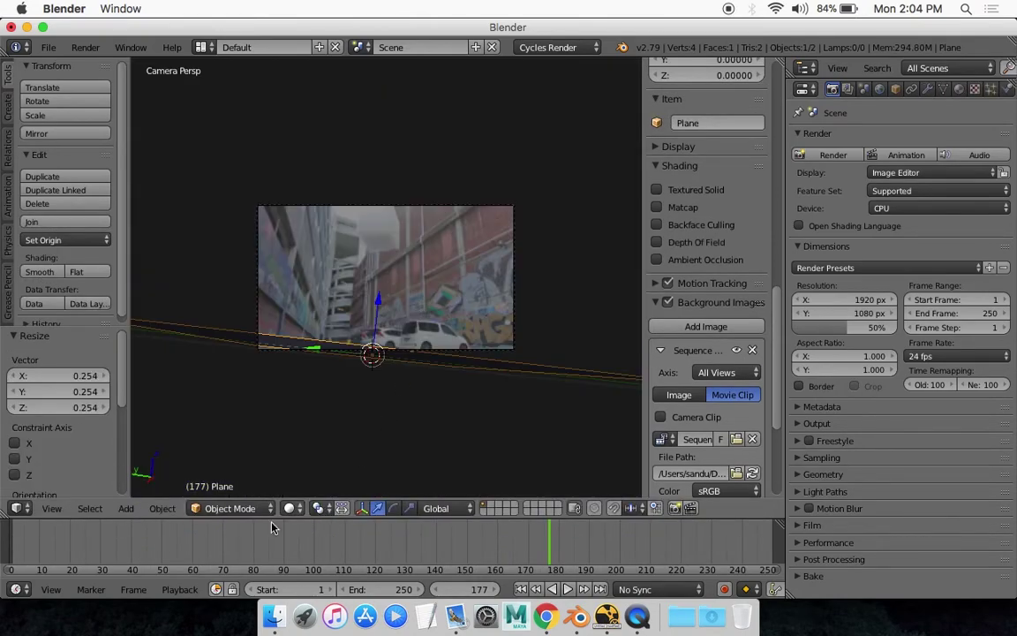
drag(265, 534, 118, 543)
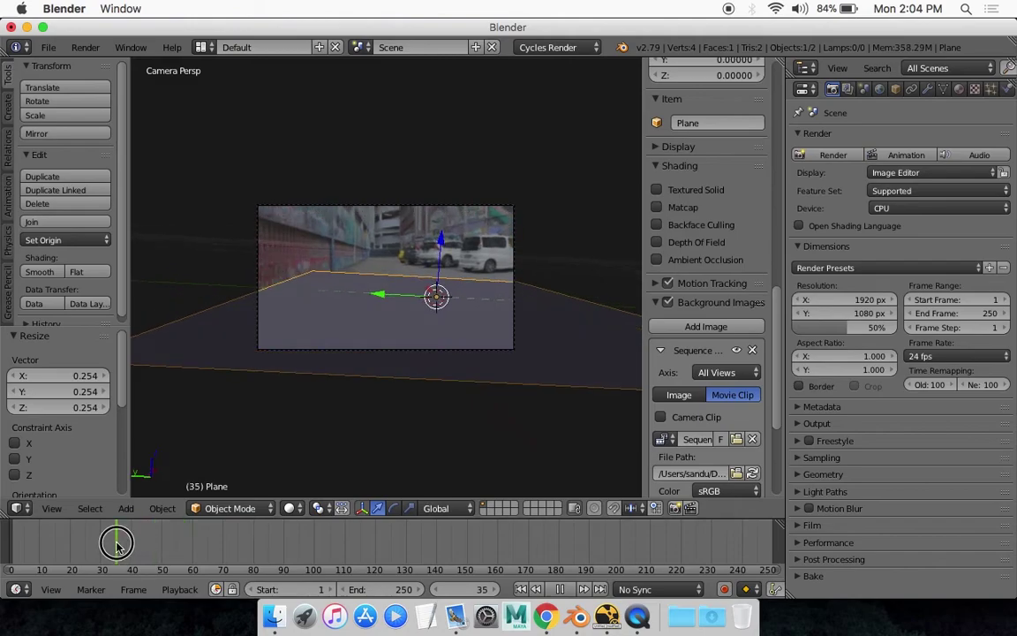
key(s)
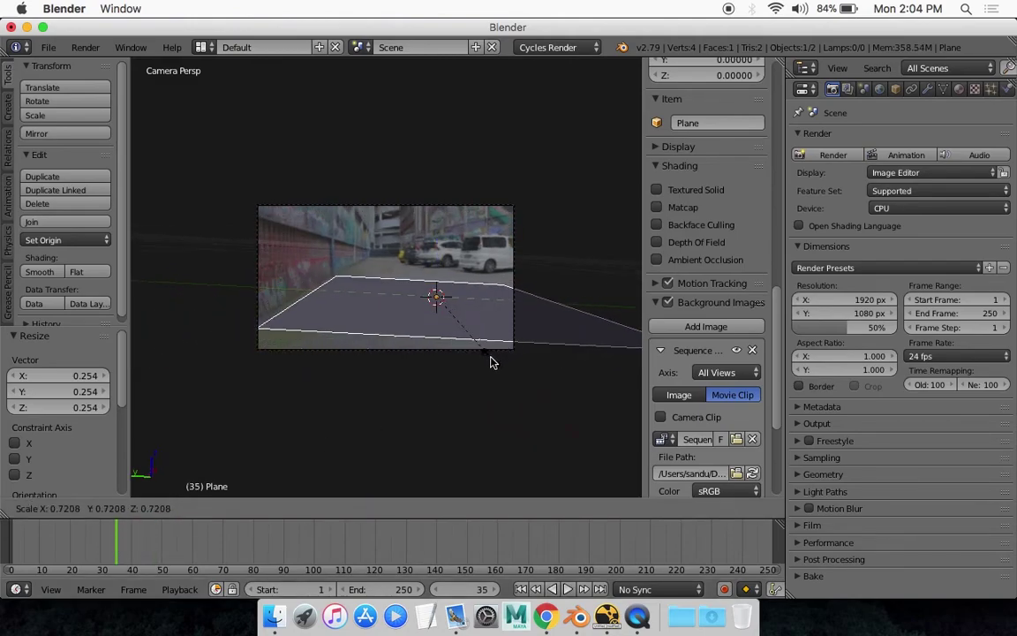
click(492, 362)
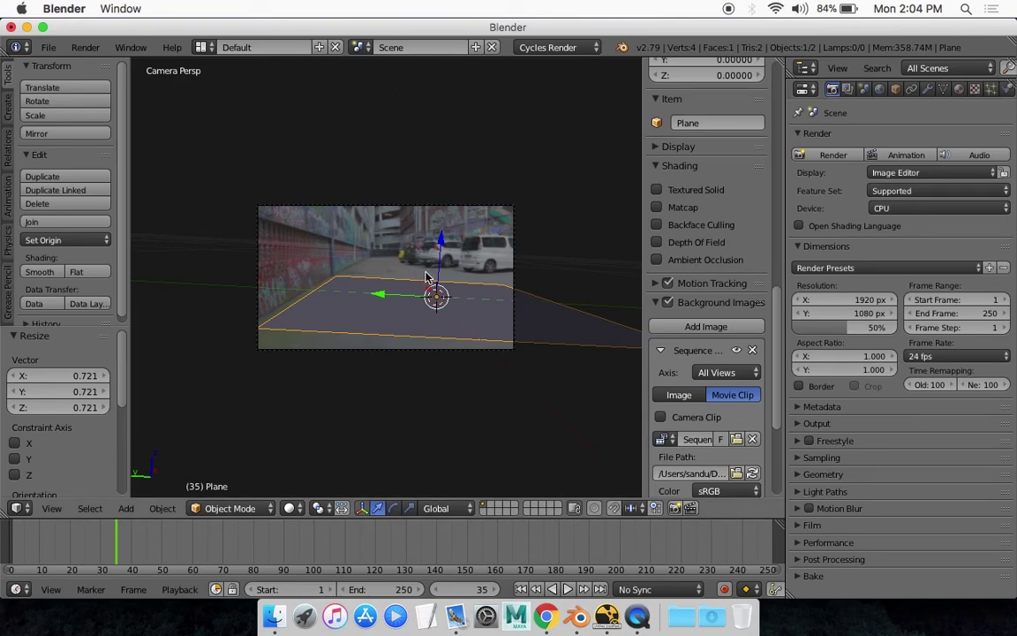
key(r)
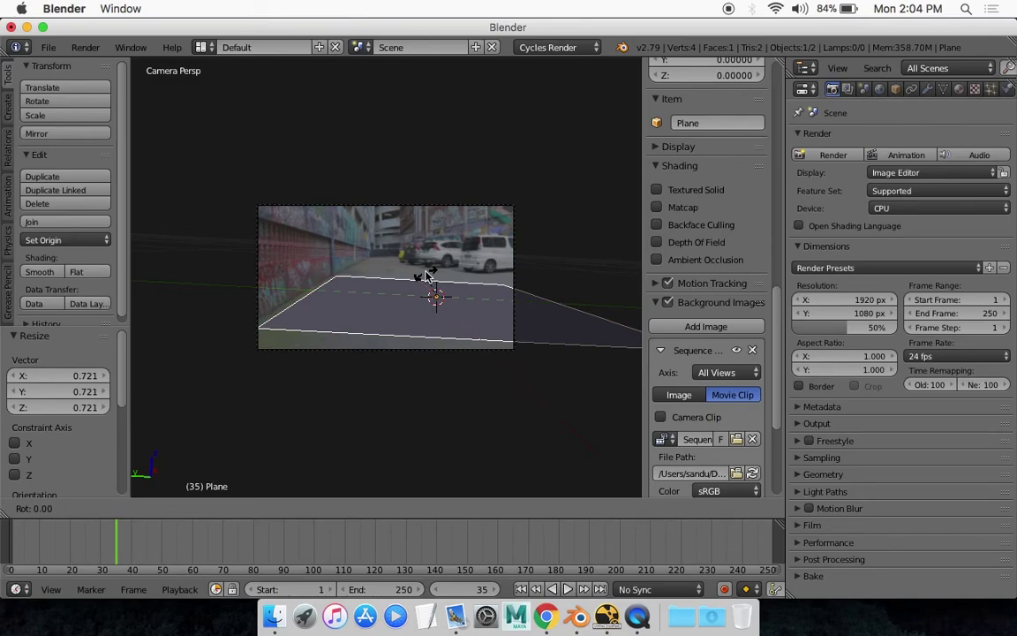
click(428, 275)
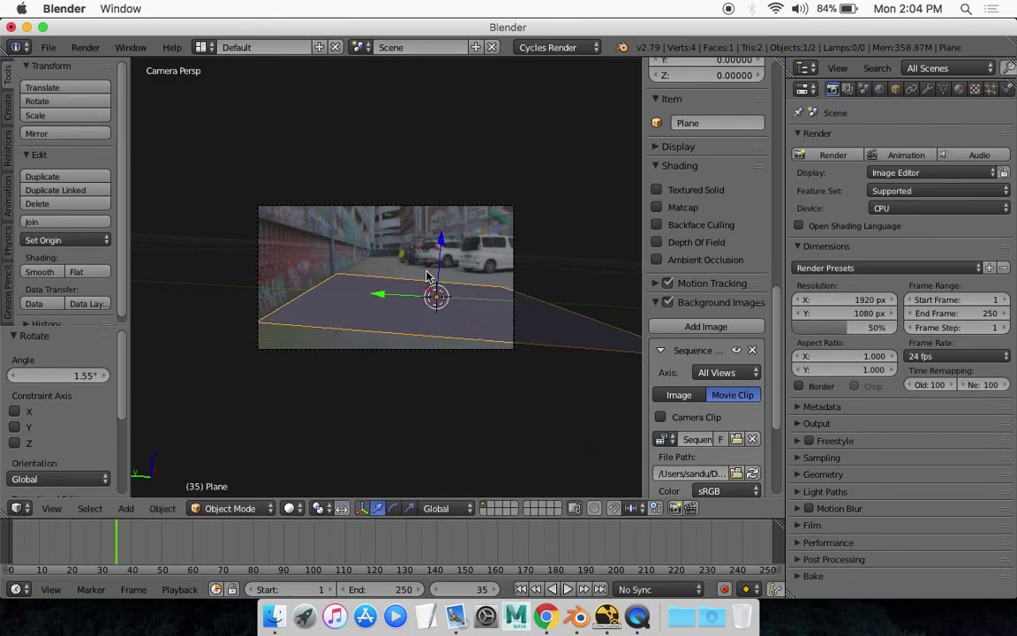